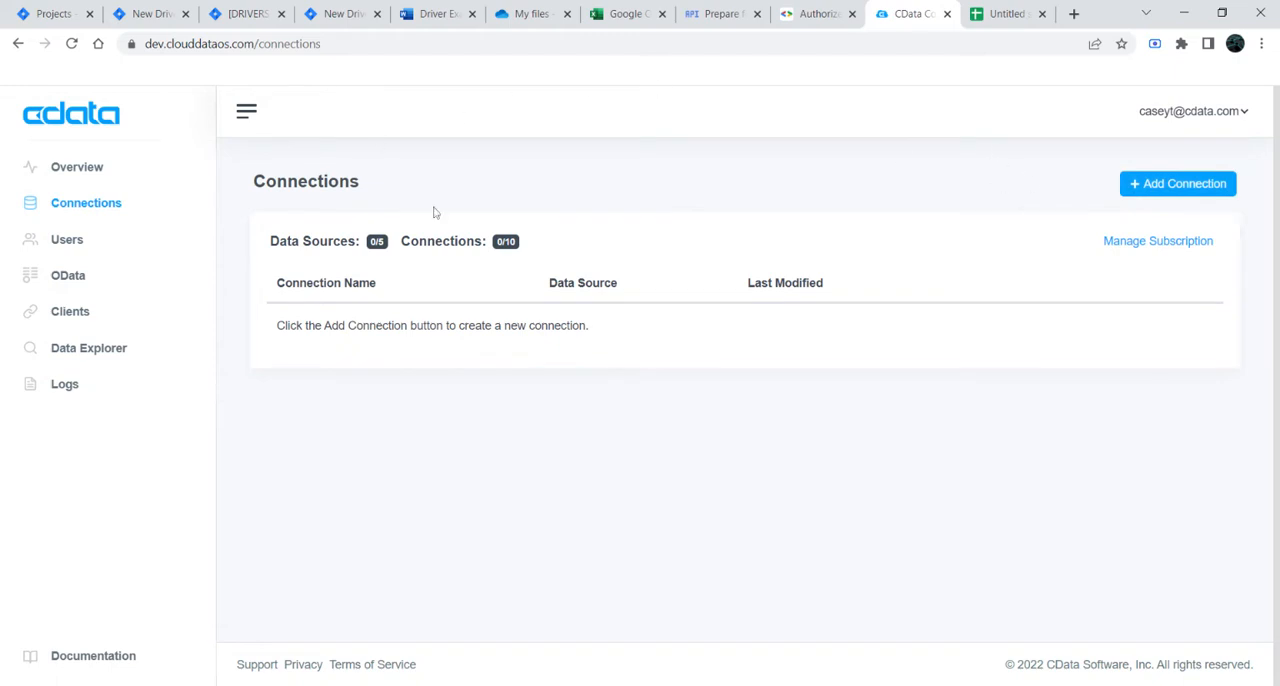
Step: Start adding a new connection and choose Google Contacts as its data source, searching for "google contact"
{"action": "left_click", "coordinate": [986, 22]}
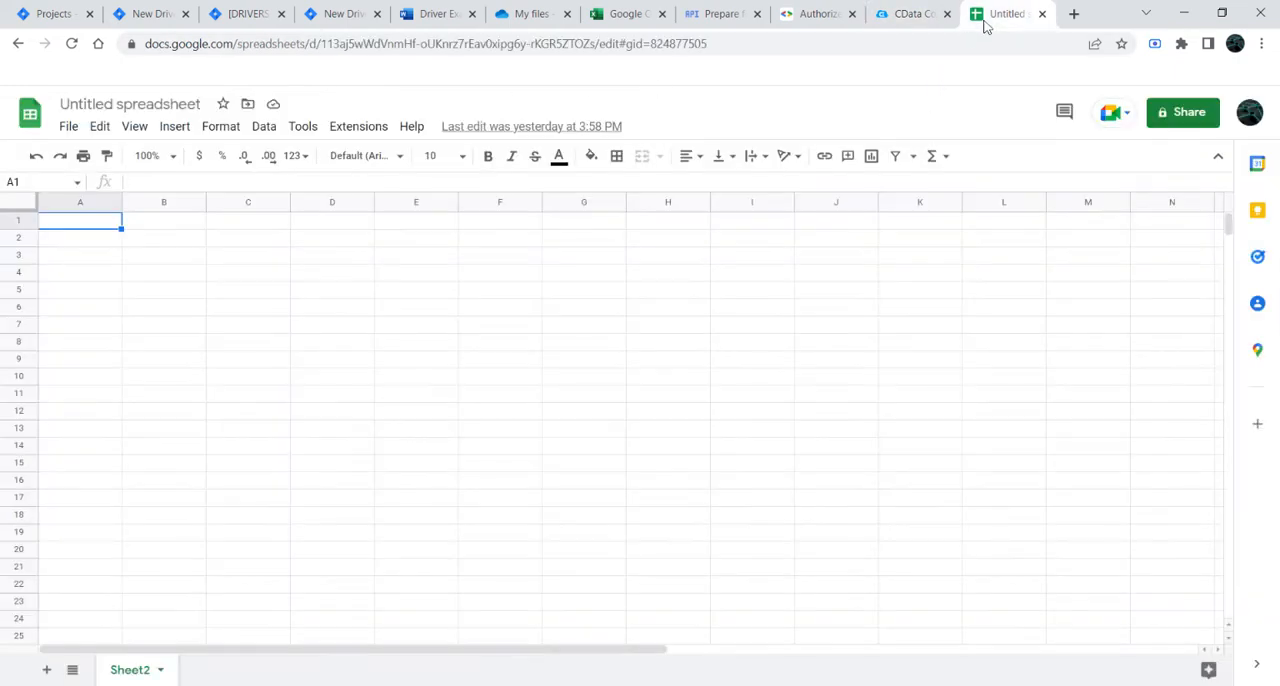
{"action": "left_click", "coordinate": [913, 14]}
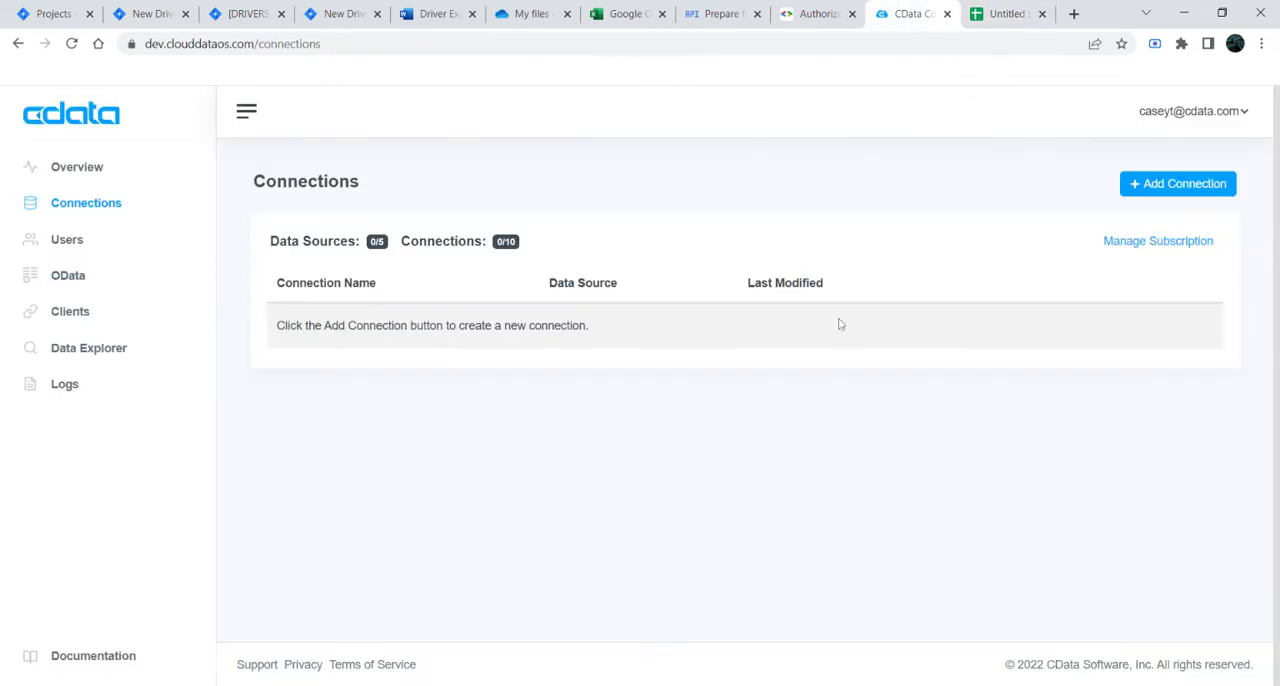
{"action": "left_click", "coordinate": [1149, 185]}
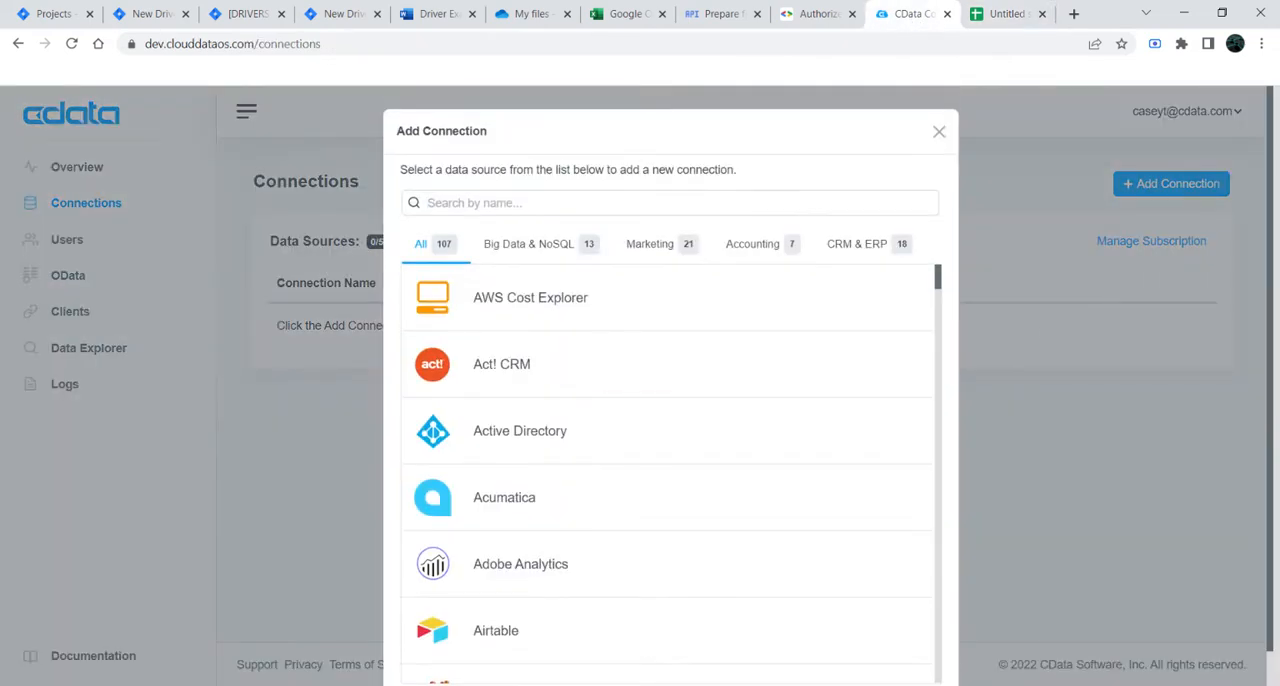
{"action": "type", "text": "google contact"}
{"action": "left_click", "coordinate": [530, 305]}
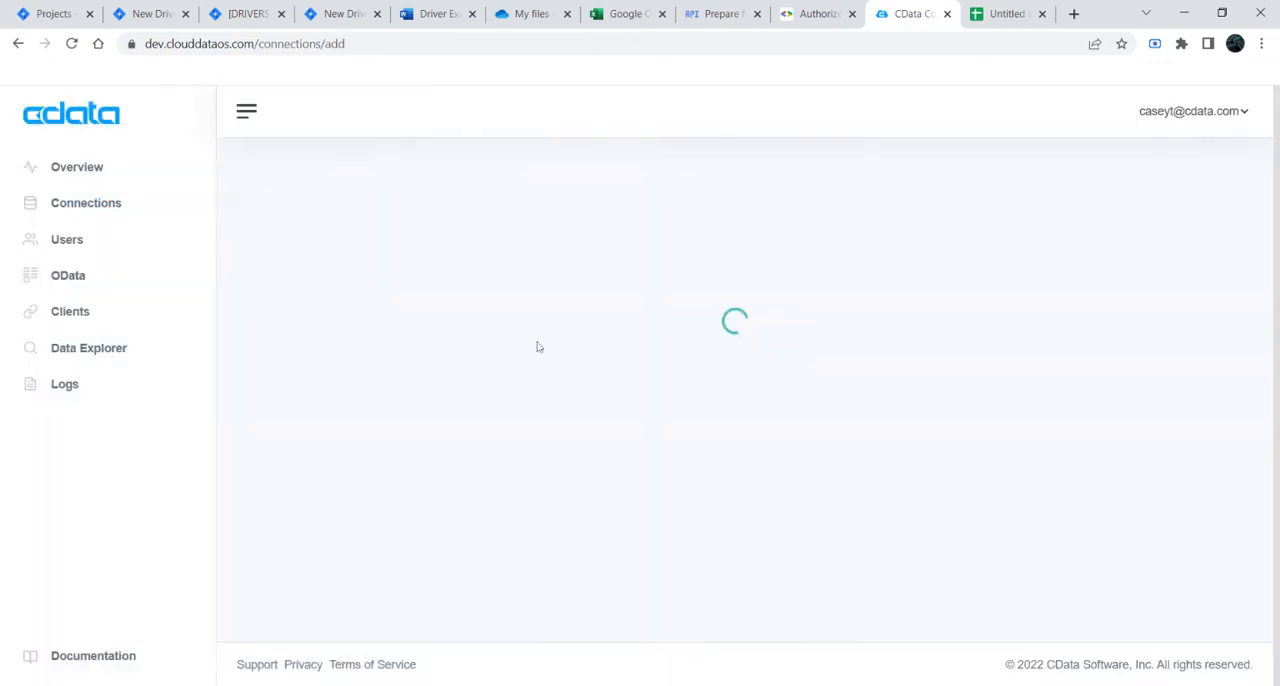
Step: Sign in to Google with the Rss Bus account and proceed to cdata.com past the unverified-app warning
{"action": "left_click", "coordinate": [389, 394]}
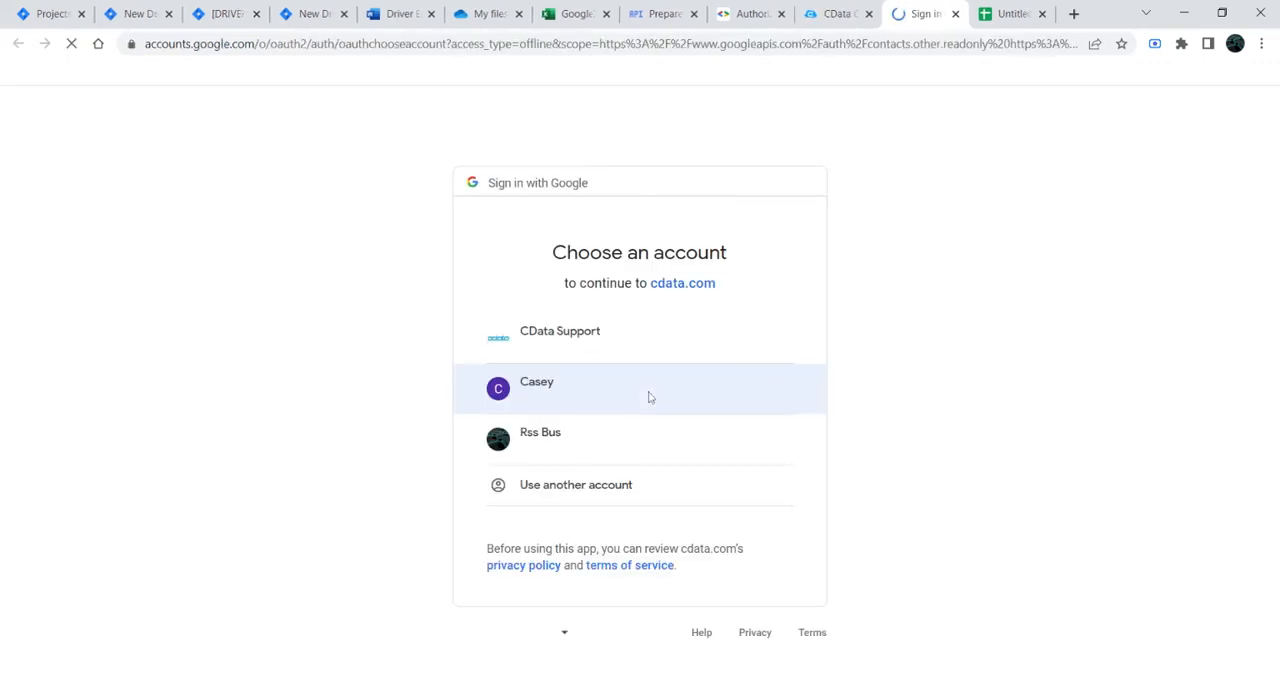
{"action": "left_click", "coordinate": [660, 440]}
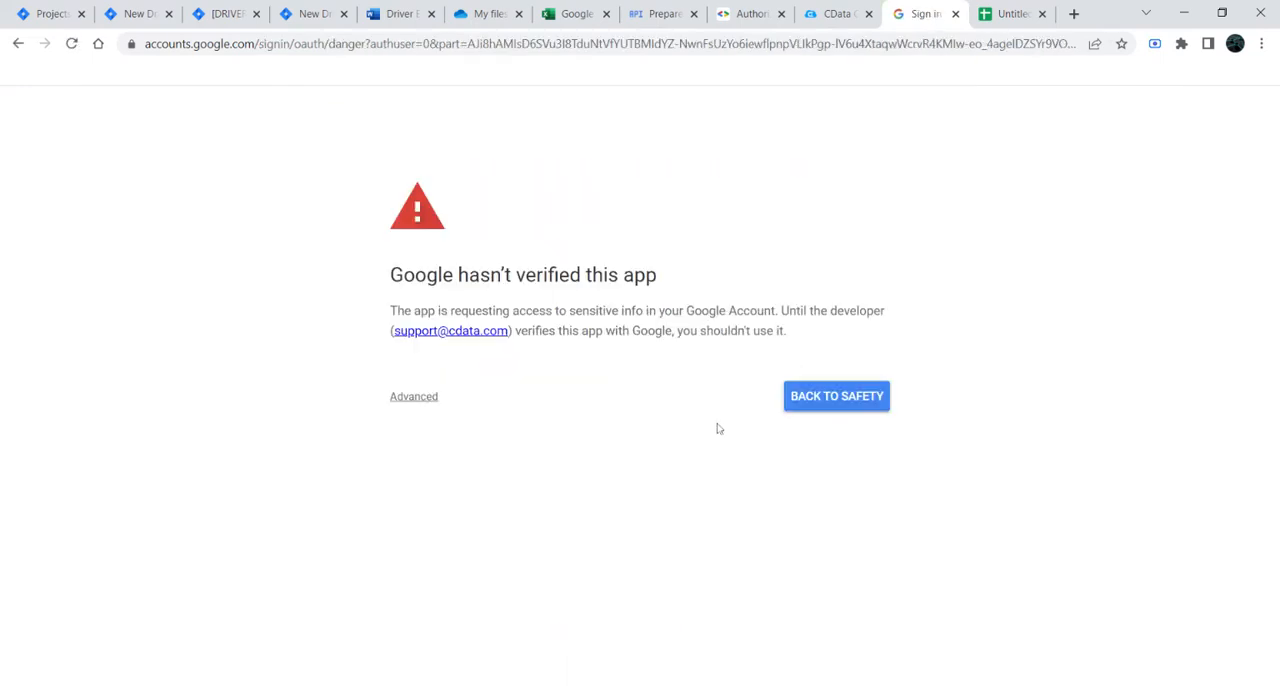
{"action": "left_click", "coordinate": [416, 398]}
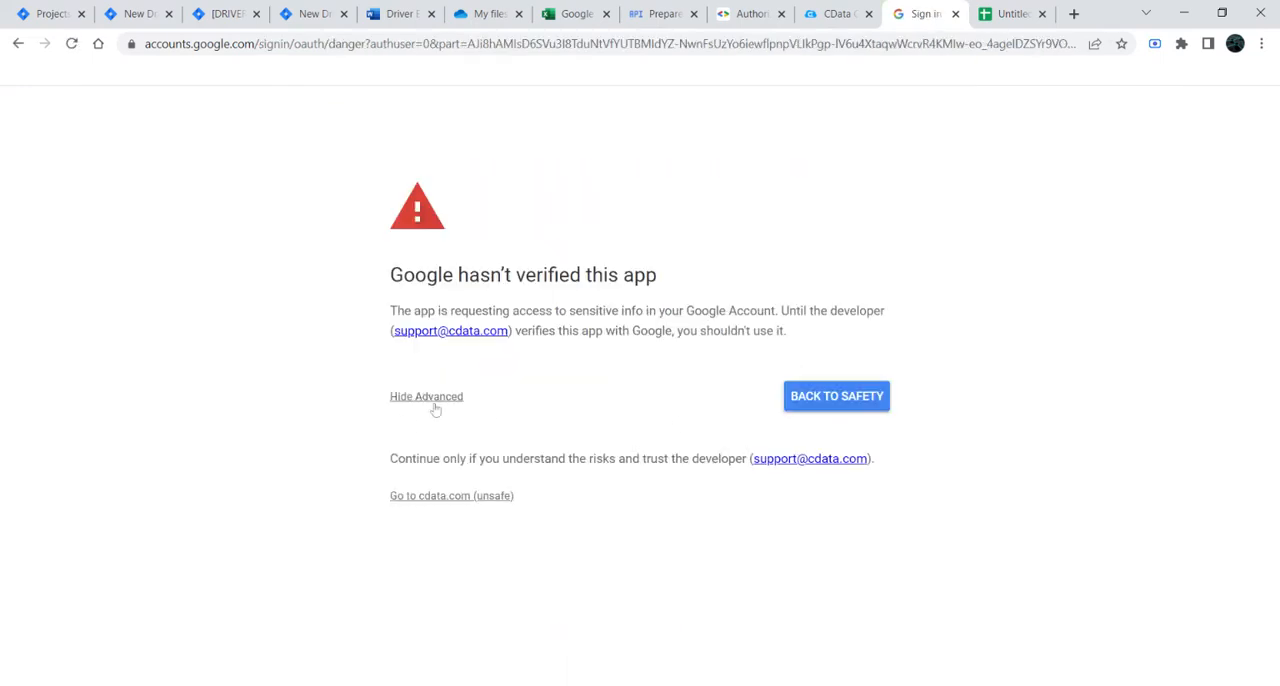
{"action": "left_click", "coordinate": [475, 499]}
Step: Inspect the consent page's address for the client_id parameter of the OAuth request
{"action": "left_click", "coordinate": [800, 43]}
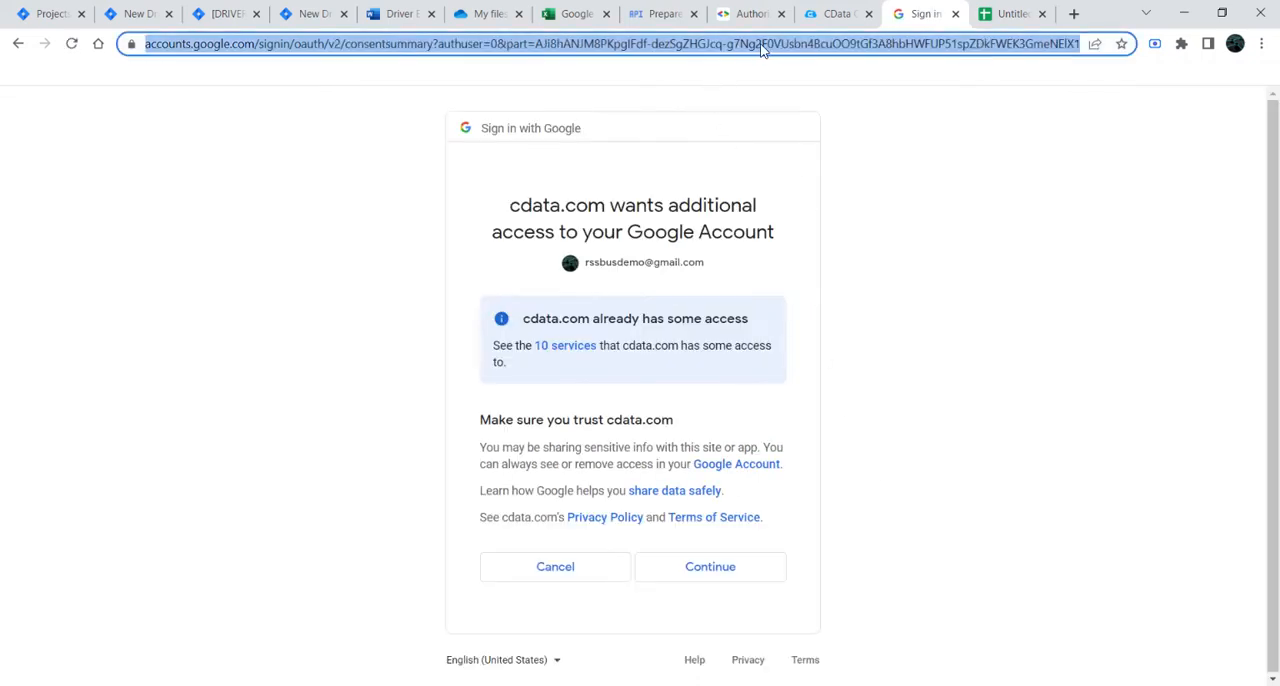
{"action": "left_click", "coordinate": [800, 43]}
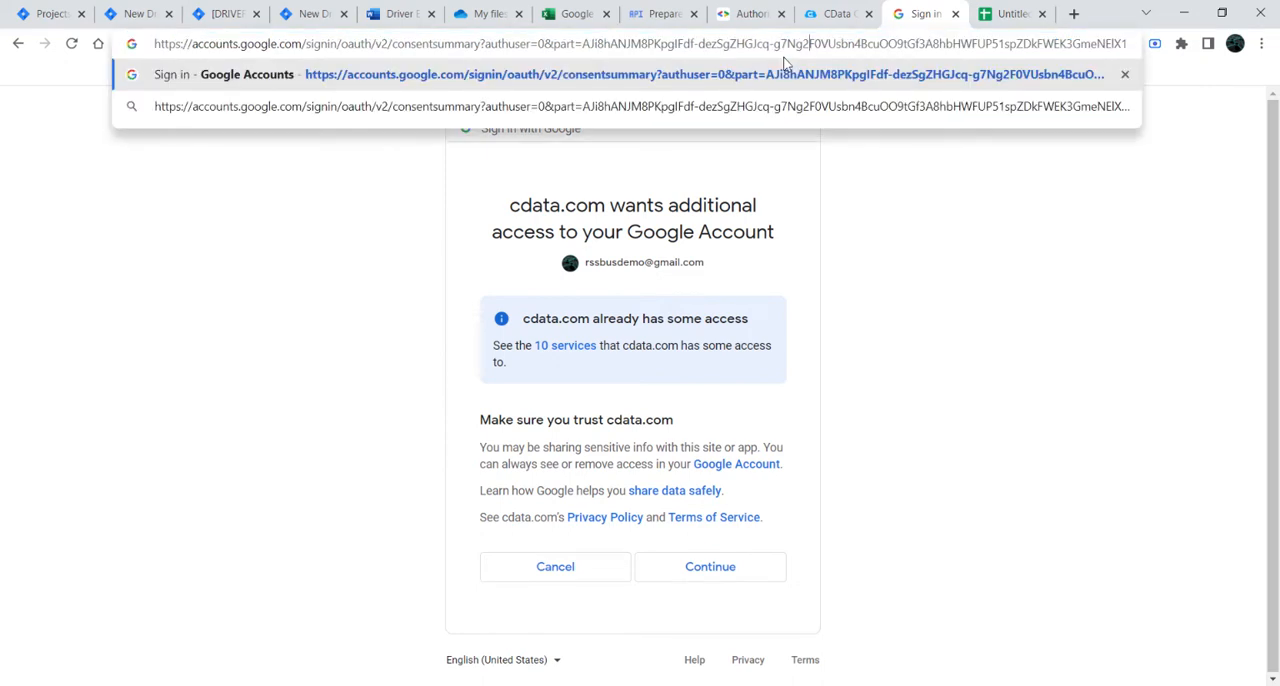
{"action": "key", "text": "Down"}
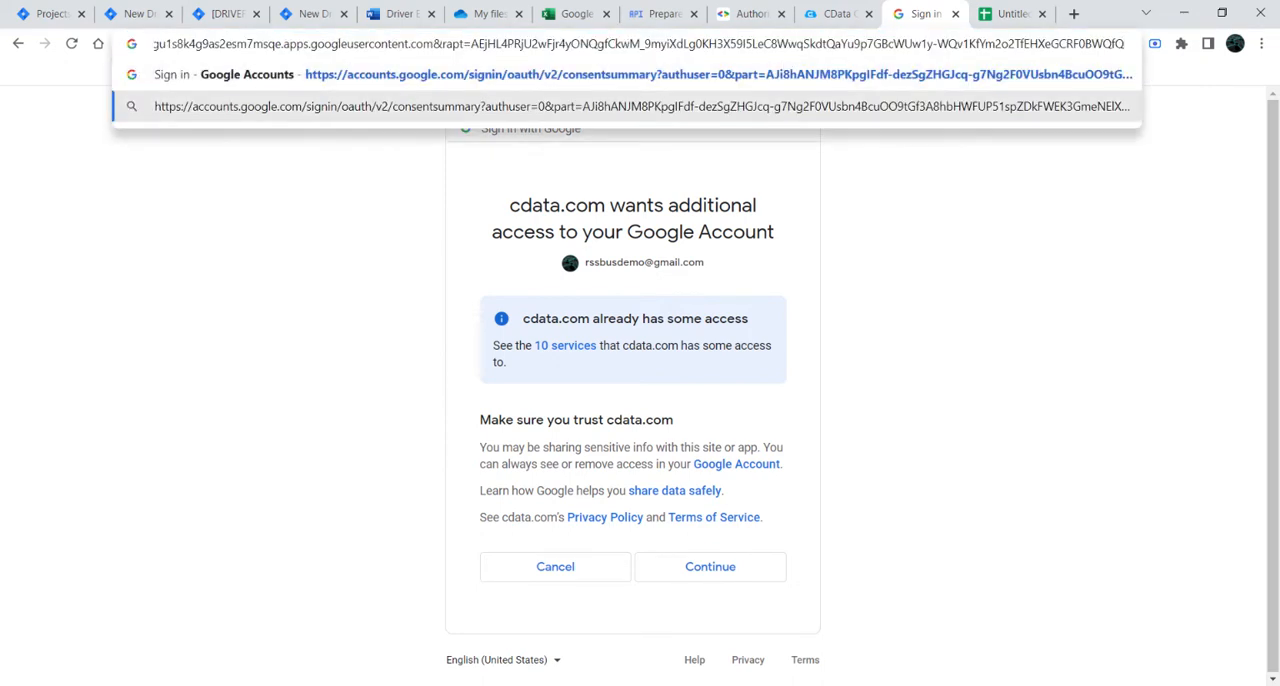
{"action": "key", "text": "Up"}
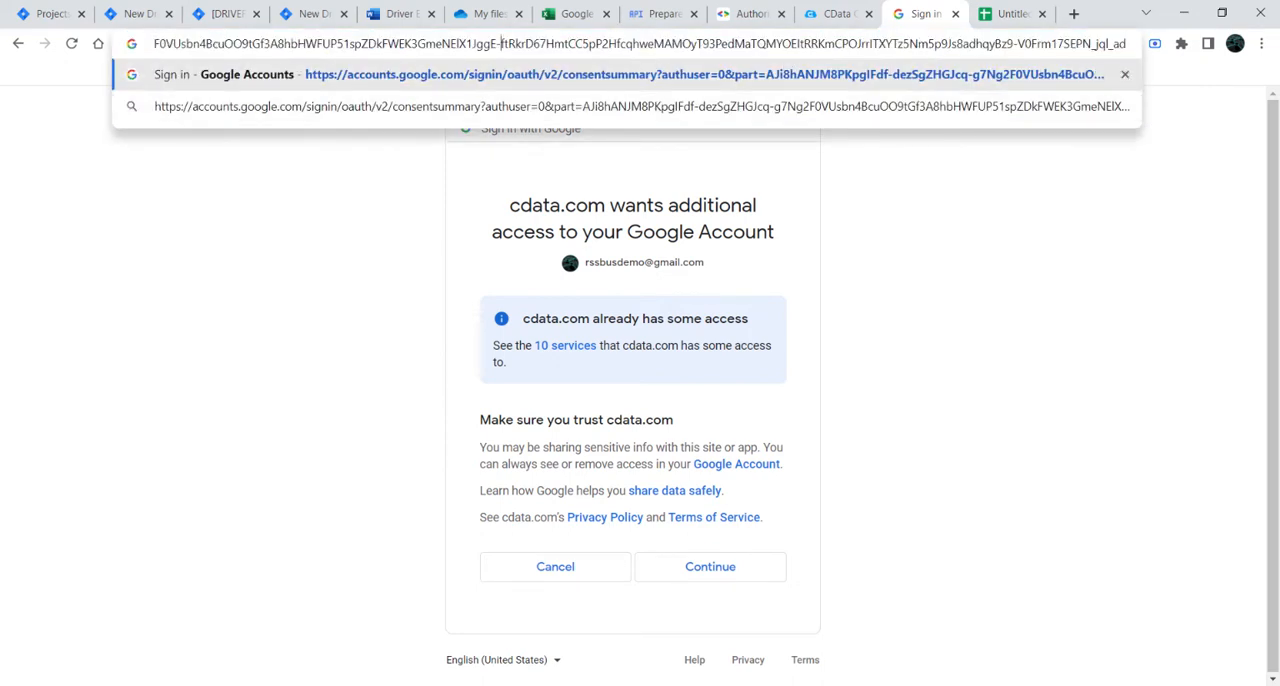
{"action": "key", "text": "Right"}
{"action": "key", "text": "Right"}
{"action": "key", "text": "Right"}
{"action": "key", "text": "Right"}
{"action": "key", "text": "Right"}
{"action": "key", "text": "Right"}
{"action": "key", "text": "Right"}
{"action": "key", "text": "Right"}
{"action": "key", "text": "Right"}
{"action": "key", "text": "Right"}
{"action": "key", "text": "Right"}
{"action": "key", "text": "Right"}
{"action": "key", "text": "Right"}
{"action": "key", "text": "Right"}
{"action": "key", "text": "Right"}
{"action": "key", "text": "Right"}
{"action": "key", "text": "Right"}
{"action": "key", "text": "Right"}
{"action": "key", "text": "Right"}
{"action": "key", "text": "Right"}
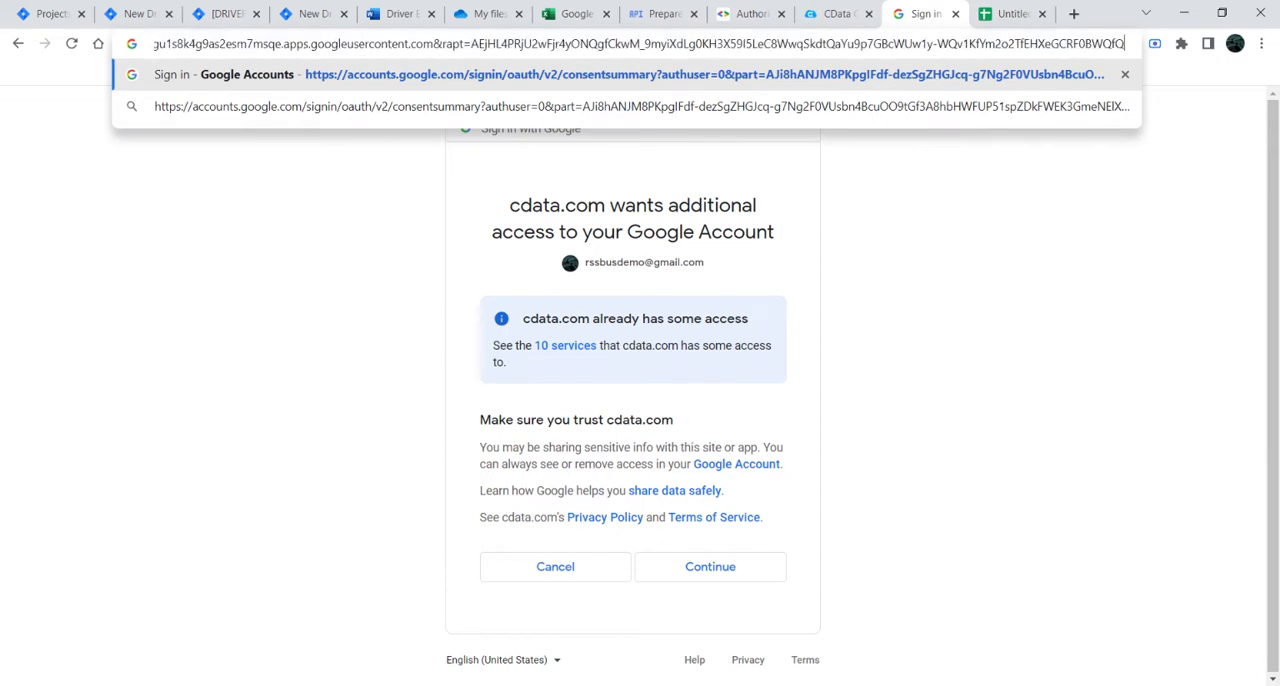
{"action": "key", "text": "ctrl+Left"}
{"action": "key", "text": "ctrl+Left"}
{"action": "key", "text": "ctrl+Left"}
{"action": "key", "text": "ctrl+Left"}
{"action": "key", "text": "ctrl+Left"}
{"action": "key", "text": "ctrl+Left"}
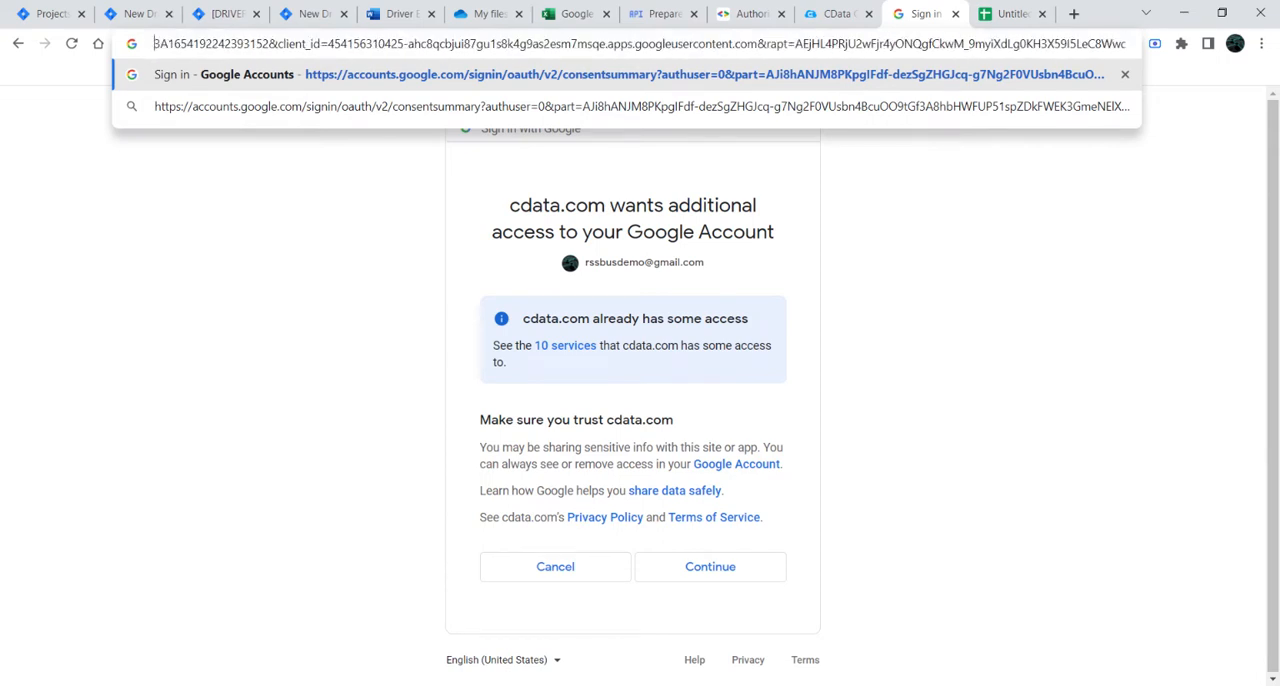
{"action": "key", "text": "ctrl+Left"}
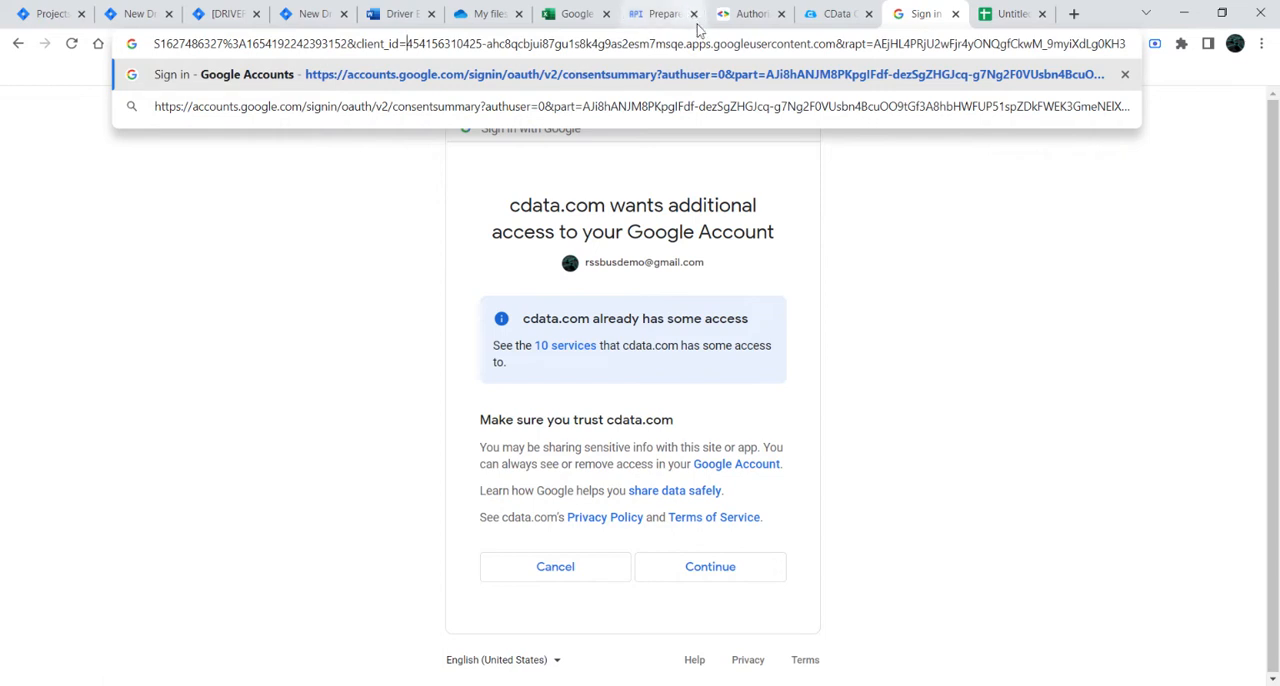
{"action": "left_click", "coordinate": [245, 304]}
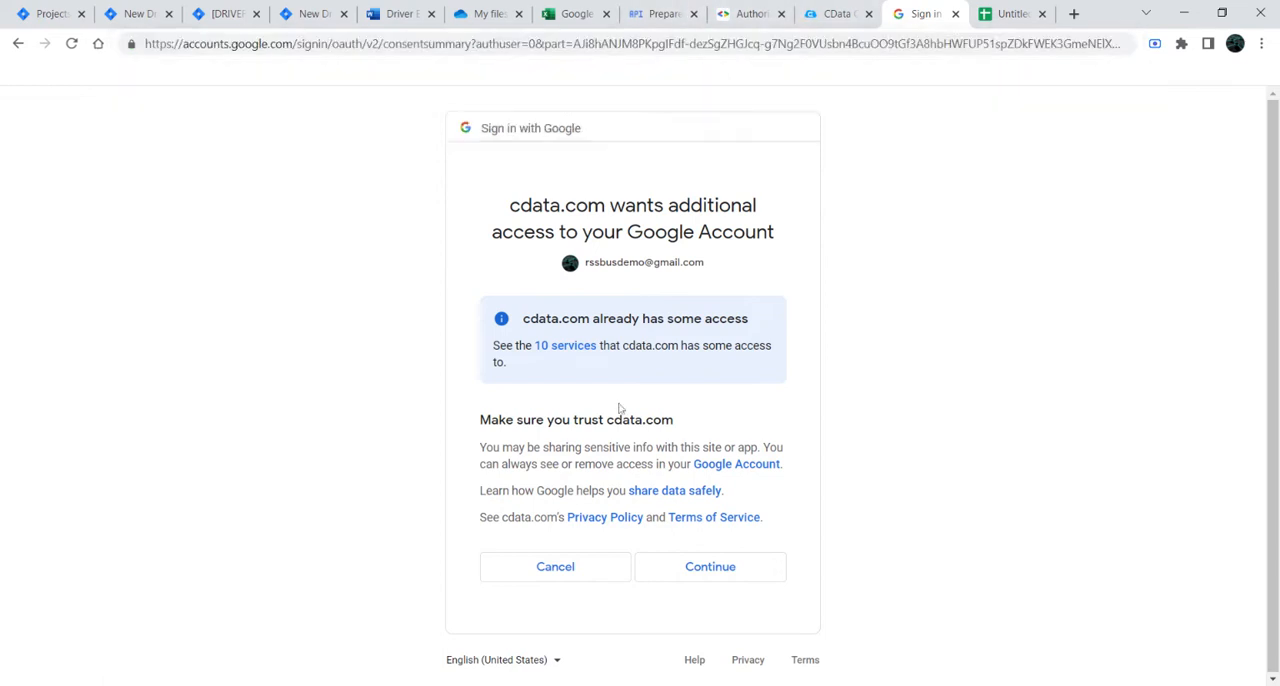
Step: Review the list of Google services that cdata.com already has access to, and close it
{"action": "left_click", "coordinate": [588, 348]}
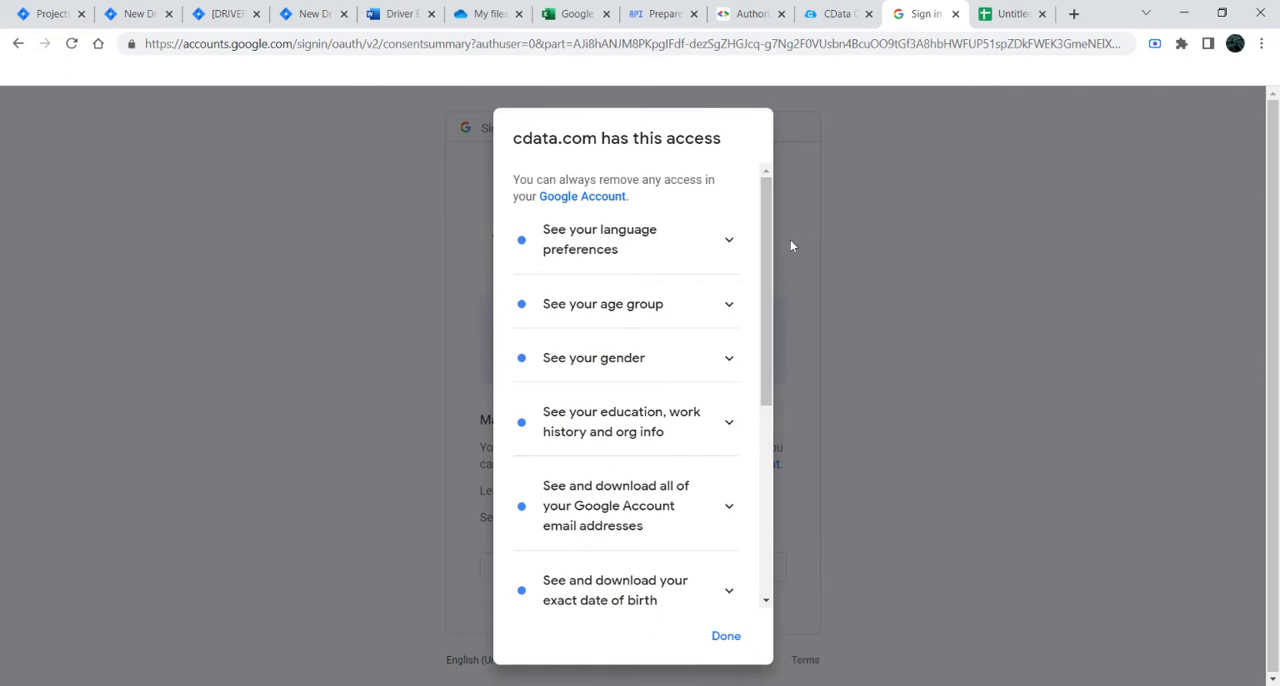
{"action": "left_click_drag", "start_coordinate": [774, 248], "coordinate": [838, 481]}
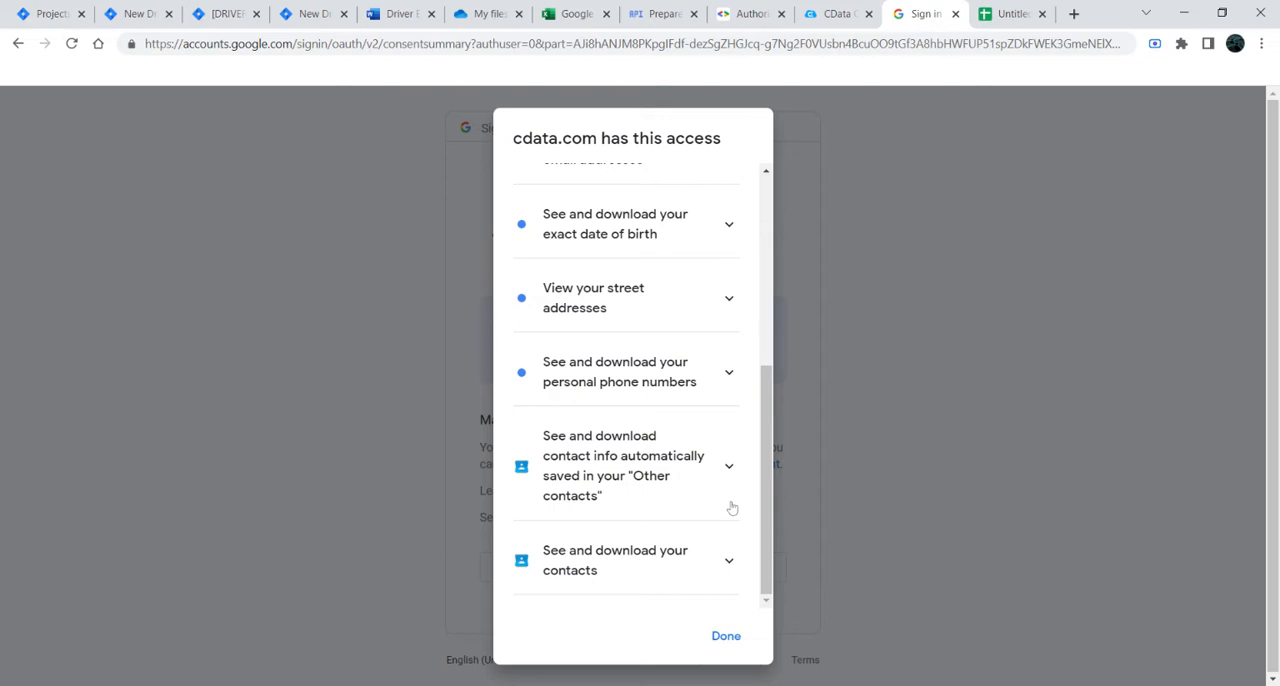
{"action": "left_click", "coordinate": [726, 637]}
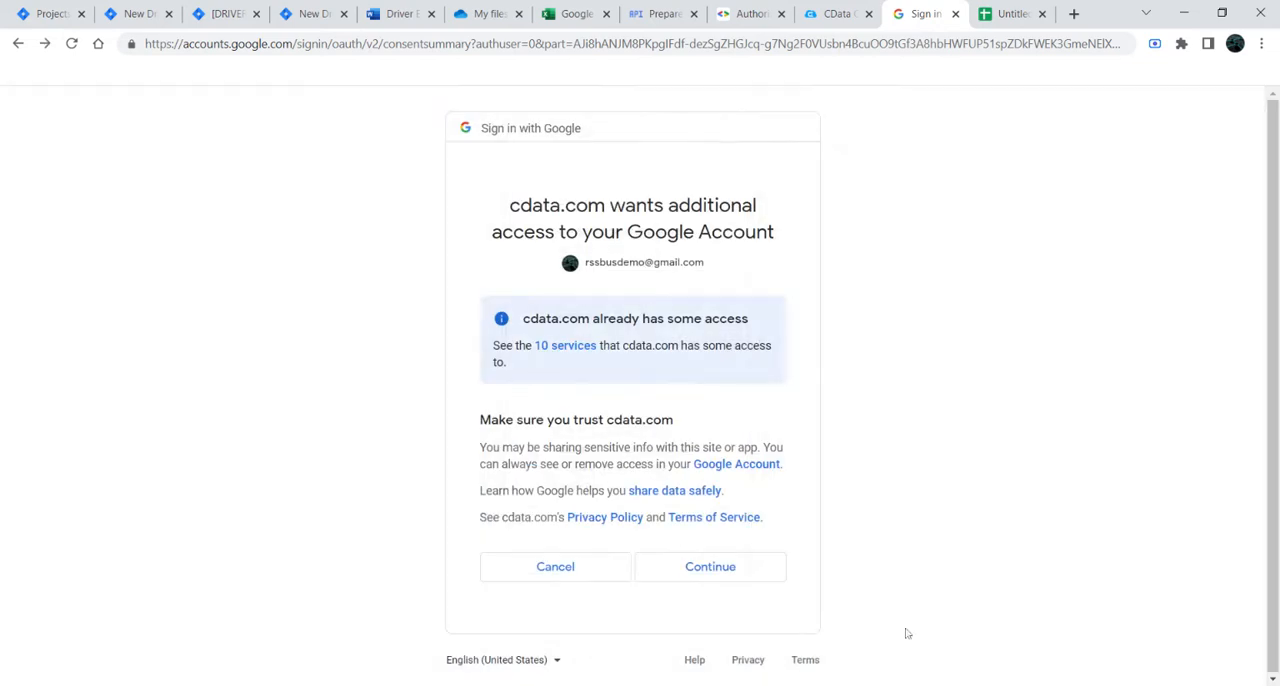
Step: Grant cdata.com the requested access, create and test the GoogleContacts1 connection, and return to the connections list
{"action": "left_click", "coordinate": [748, 579]}
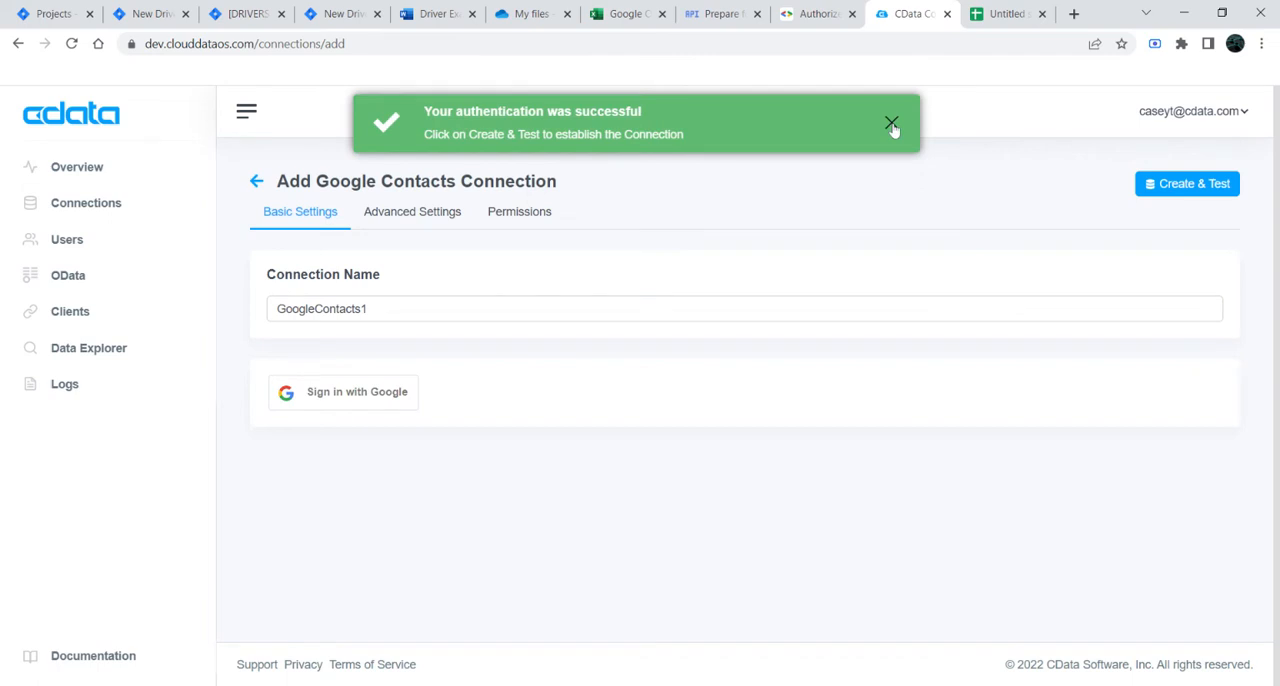
{"action": "left_click", "coordinate": [891, 125]}
{"action": "left_click", "coordinate": [1163, 186]}
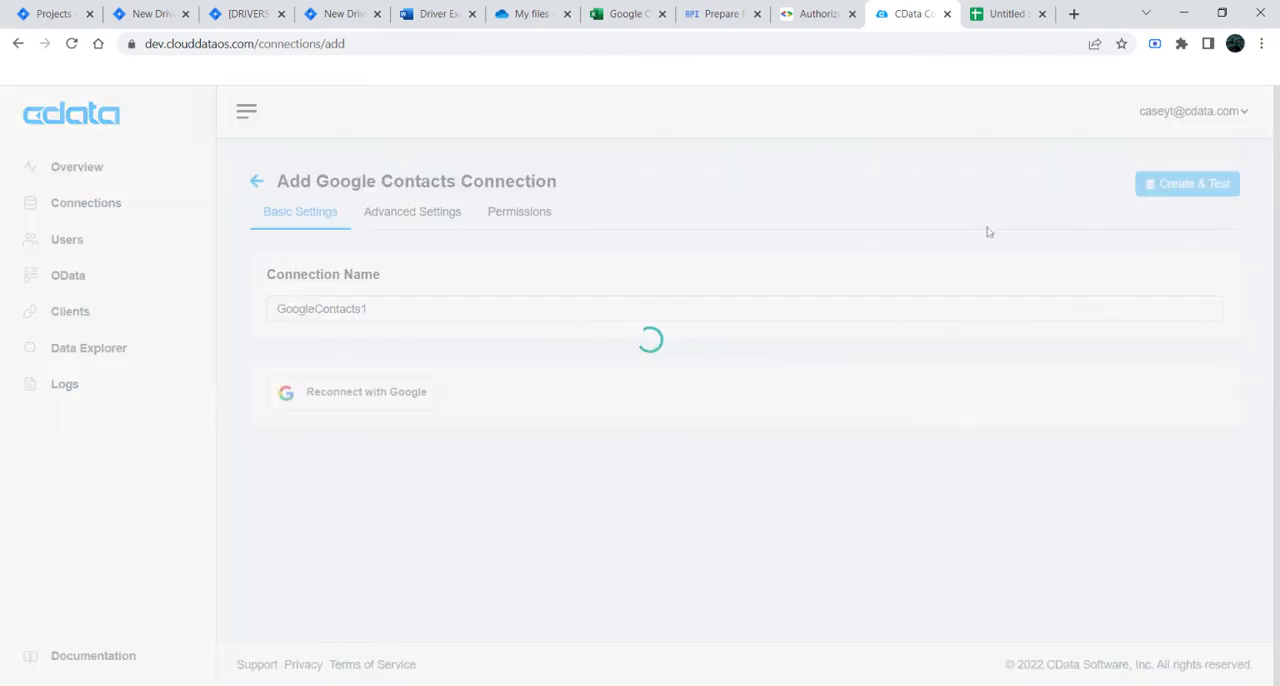
{"action": "left_click", "coordinate": [118, 204]}
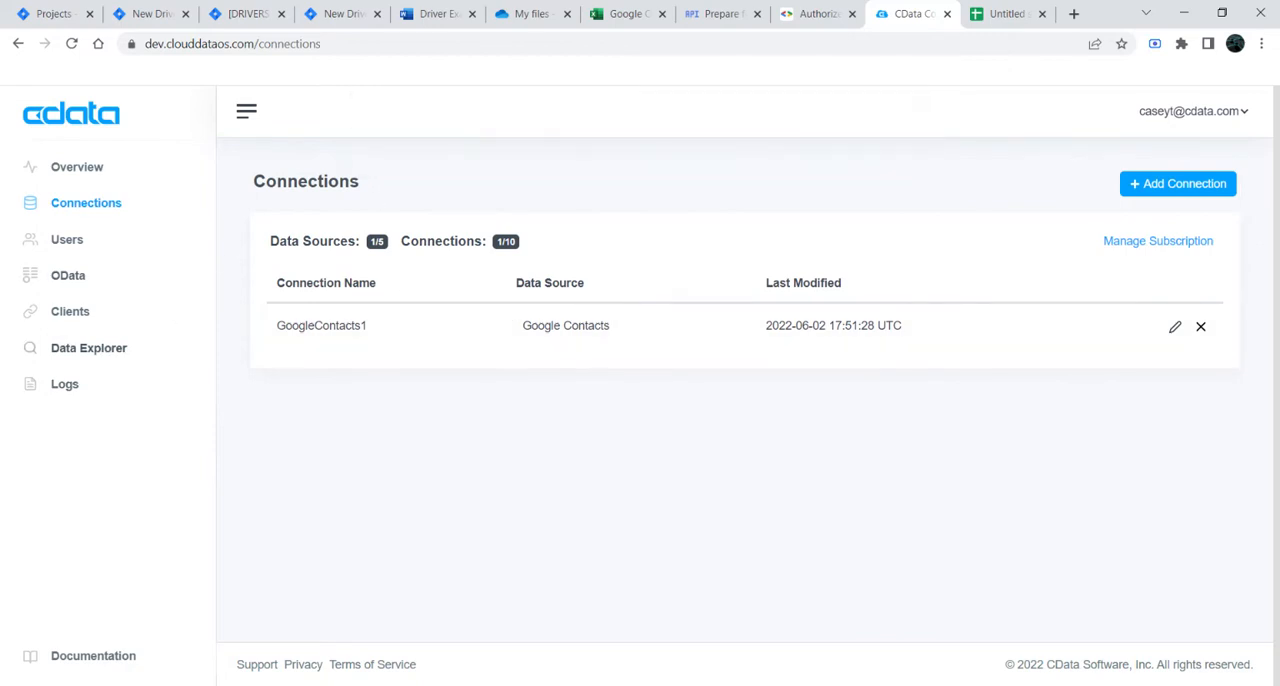
Step: Load the GoogleContacts1 connection in the Data Explorer
{"action": "left_click", "coordinate": [112, 352]}
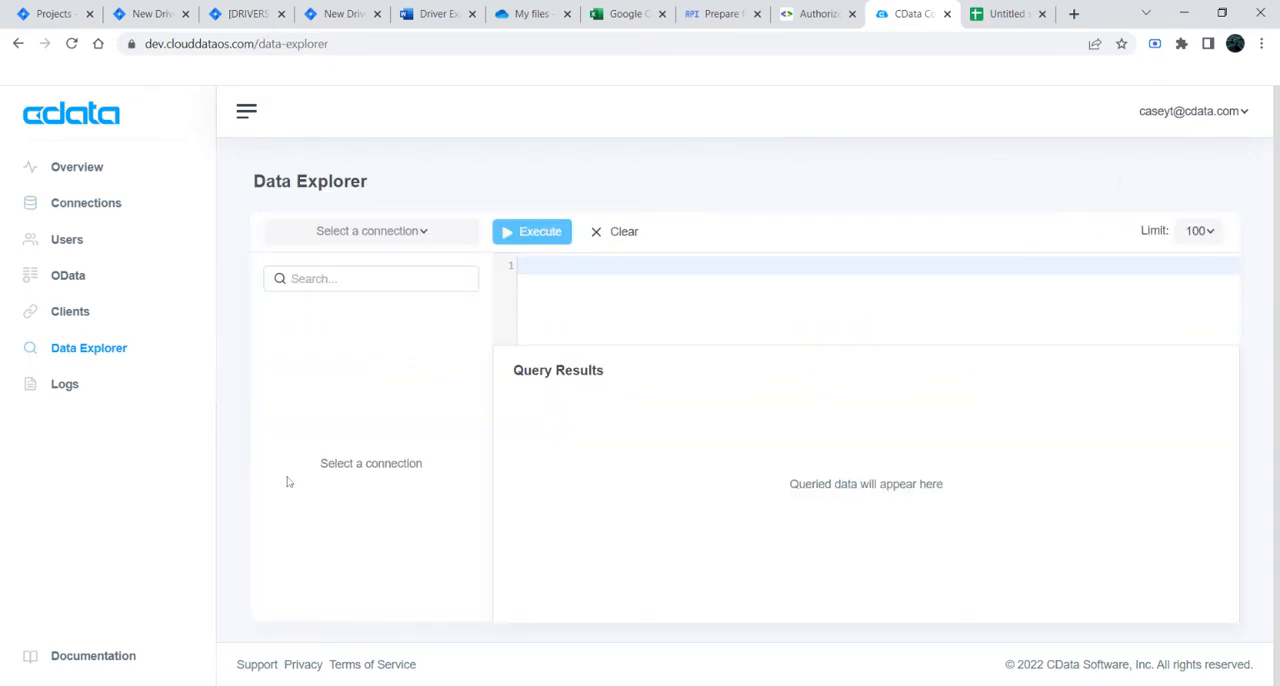
{"action": "left_click", "coordinate": [446, 231]}
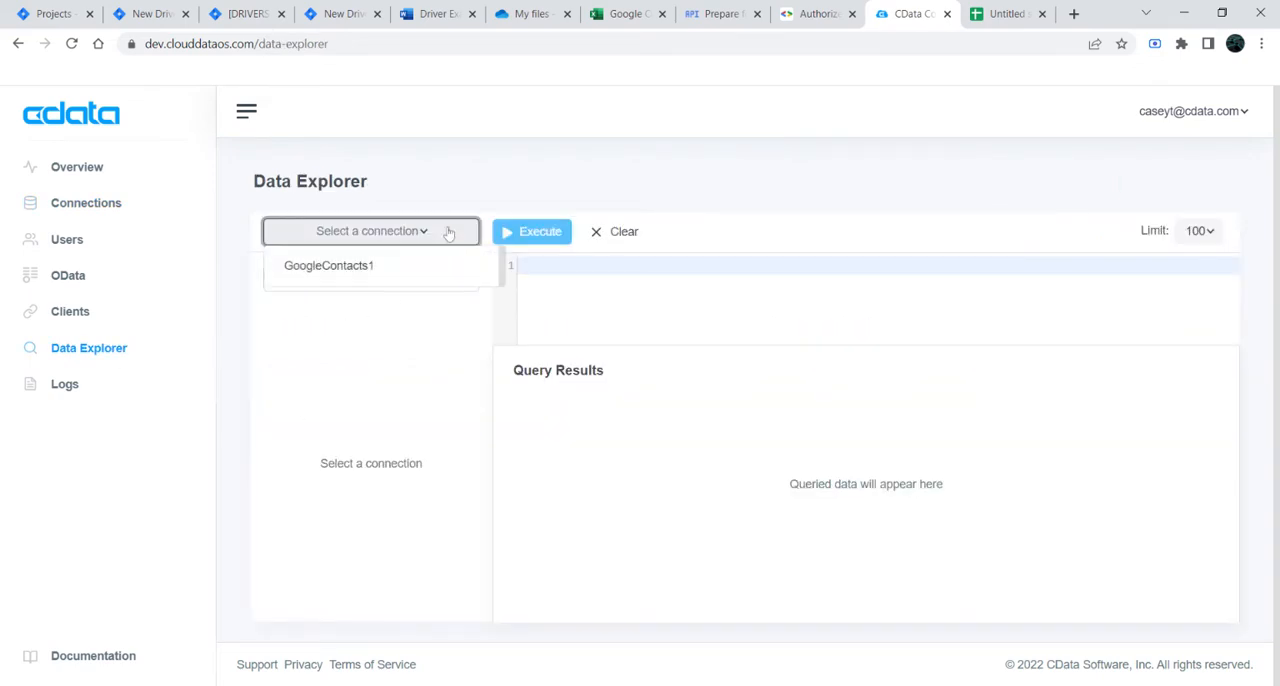
{"action": "left_click", "coordinate": [393, 268]}
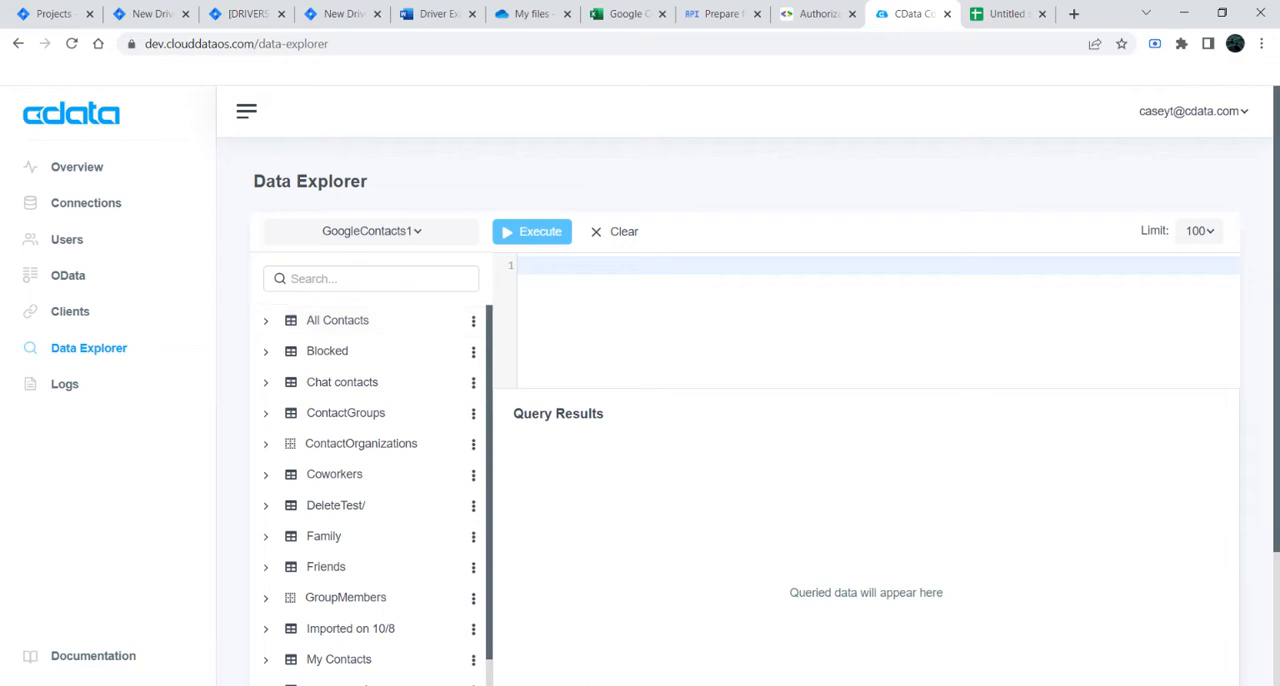
Step: Go back to the connections list, view the data sources offered for a new connection, and close the dialog
{"action": "left_click", "coordinate": [138, 207]}
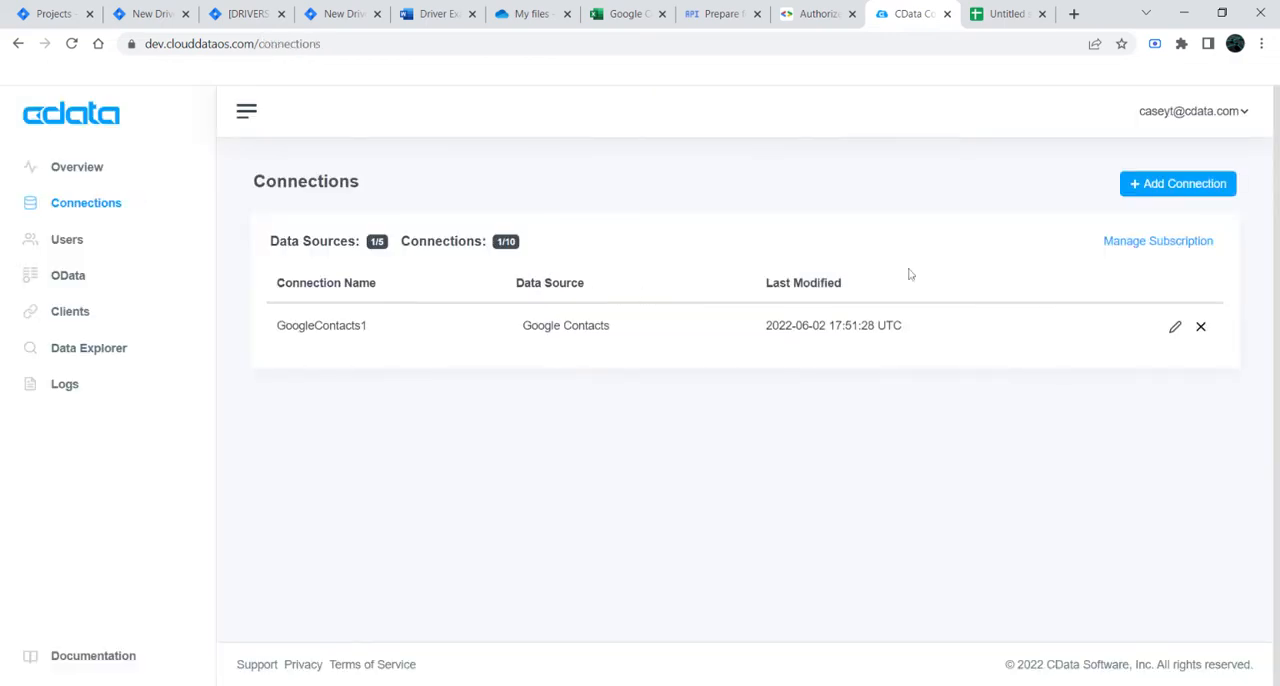
{"action": "left_click", "coordinate": [1174, 185]}
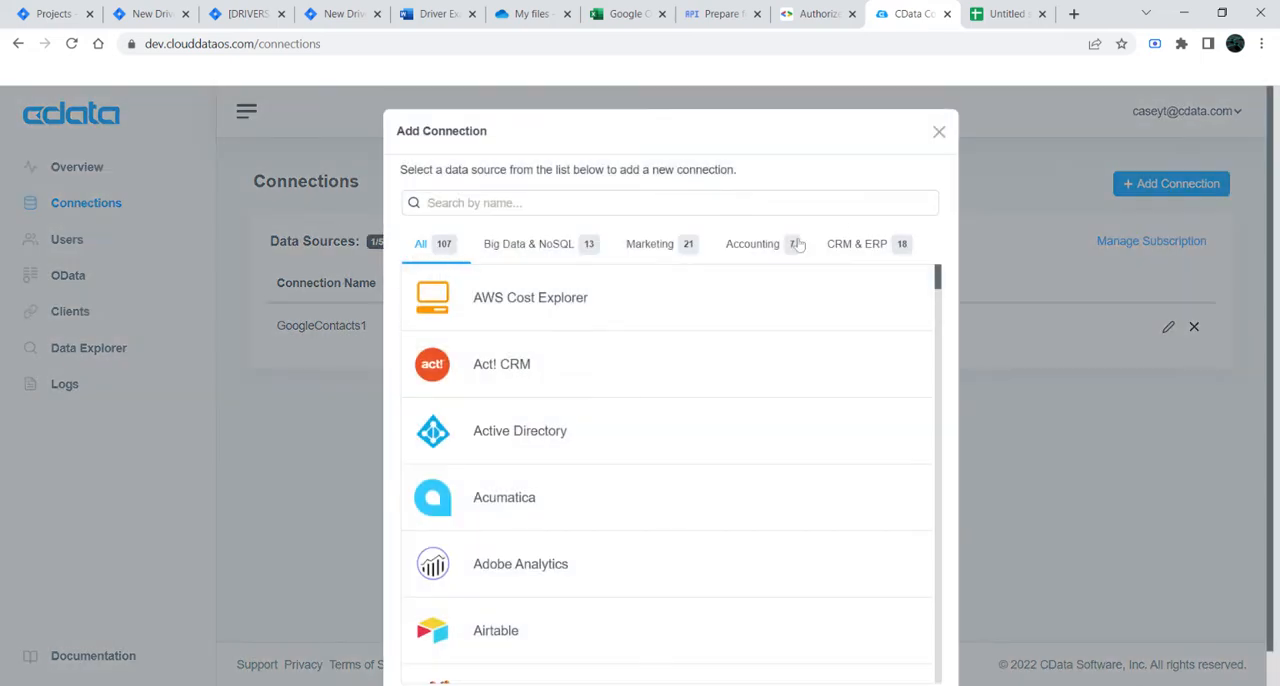
{"action": "left_click", "coordinate": [940, 132]}
Step: Reopen the Data Explorer, select the GoogleContacts1 connection, and look through its tables
{"action": "left_click", "coordinate": [70, 350]}
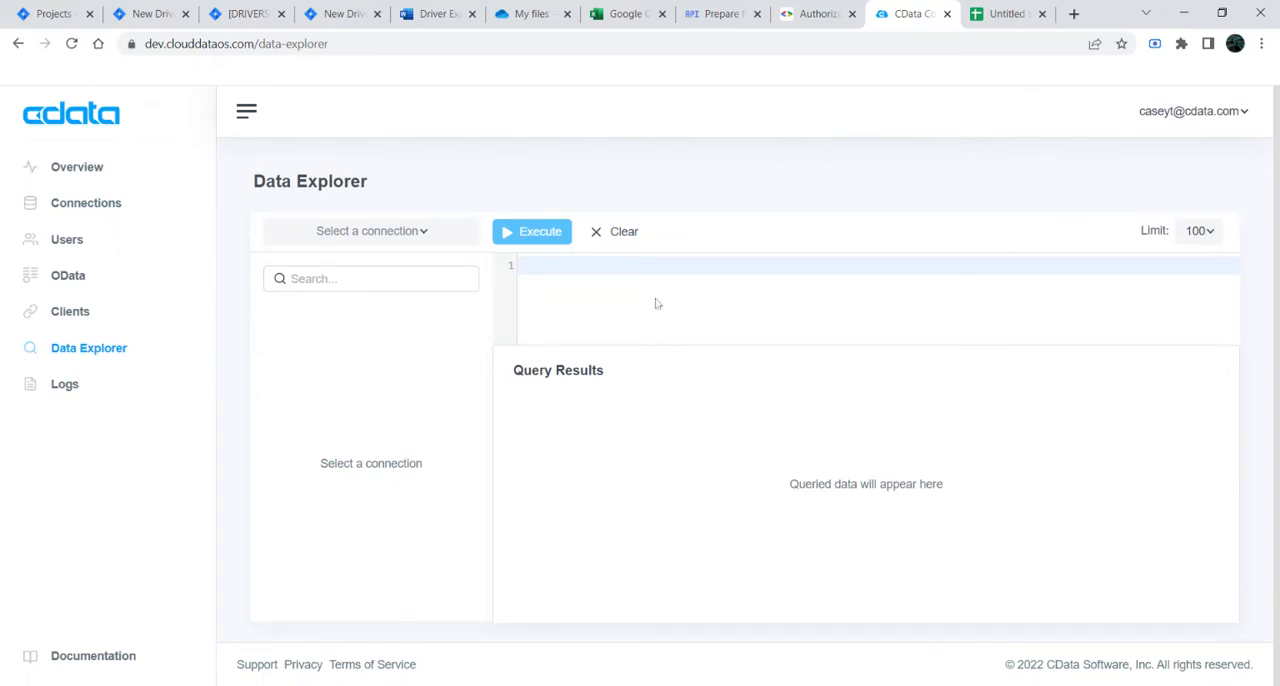
{"action": "left_click", "coordinate": [423, 231]}
{"action": "left_click", "coordinate": [386, 266]}
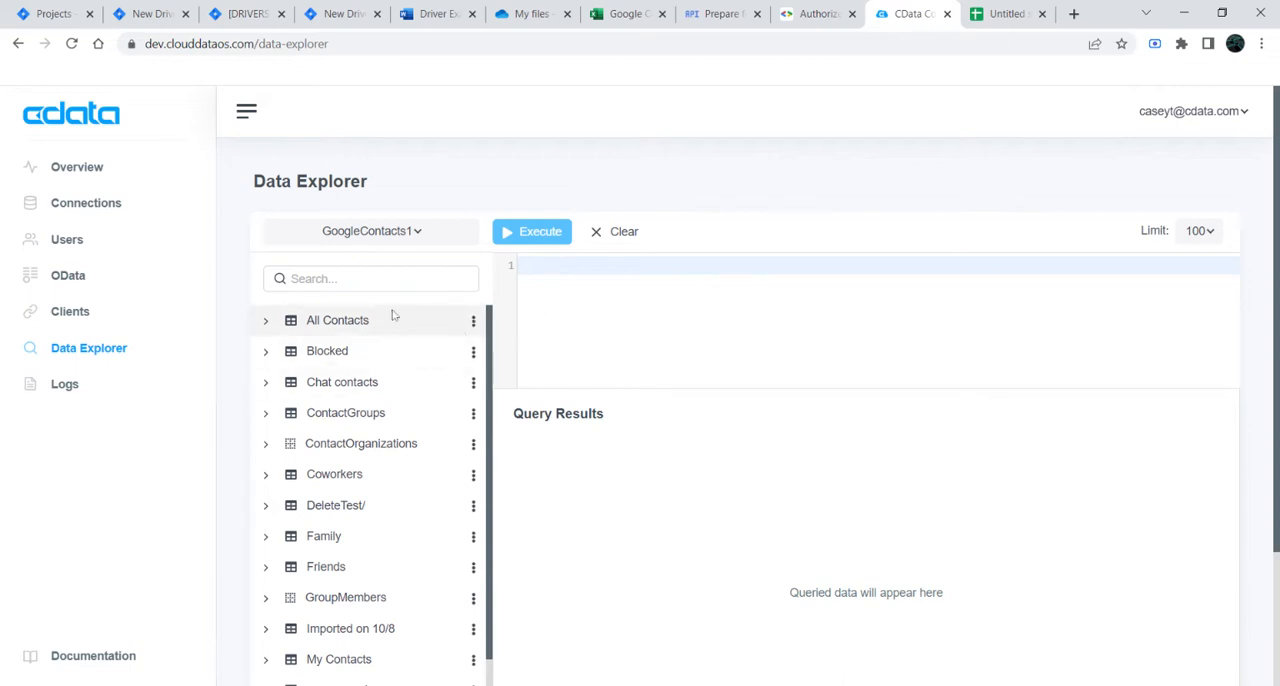
{"action": "scroll", "coordinate": [335, 457], "scroll_direction": "down", "scroll_amount": 3}
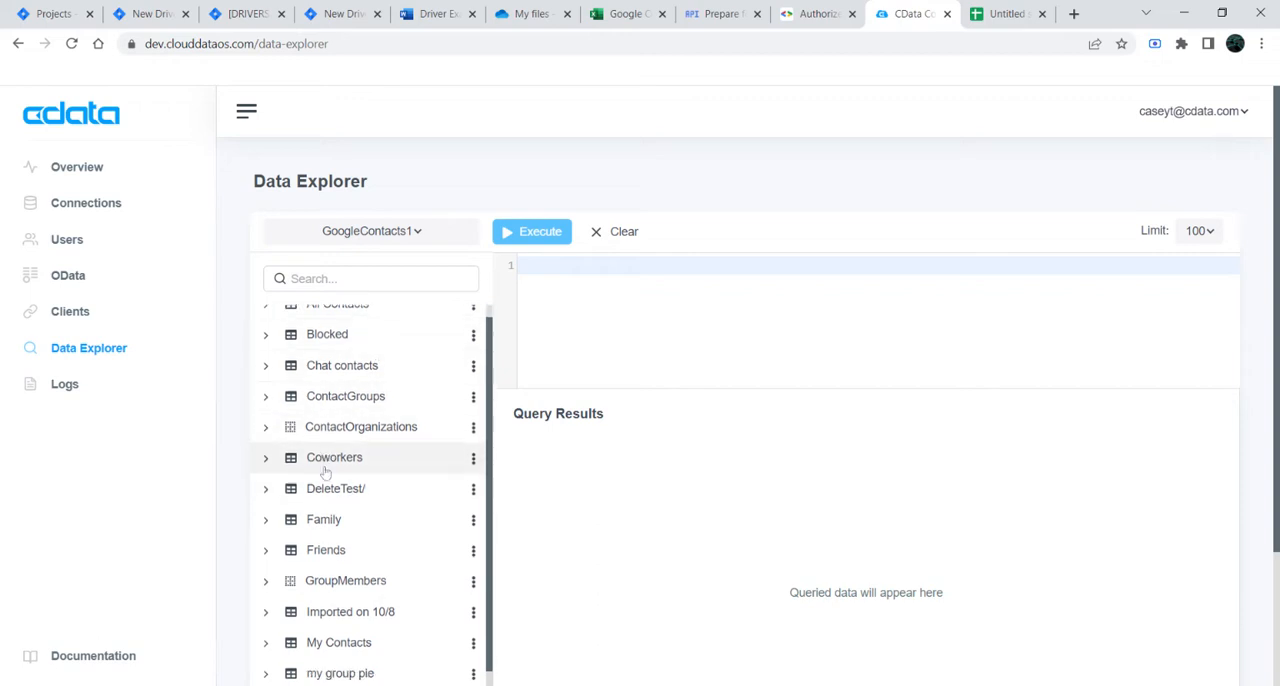
{"action": "scroll", "coordinate": [347, 628], "scroll_direction": "down", "scroll_amount": 2}
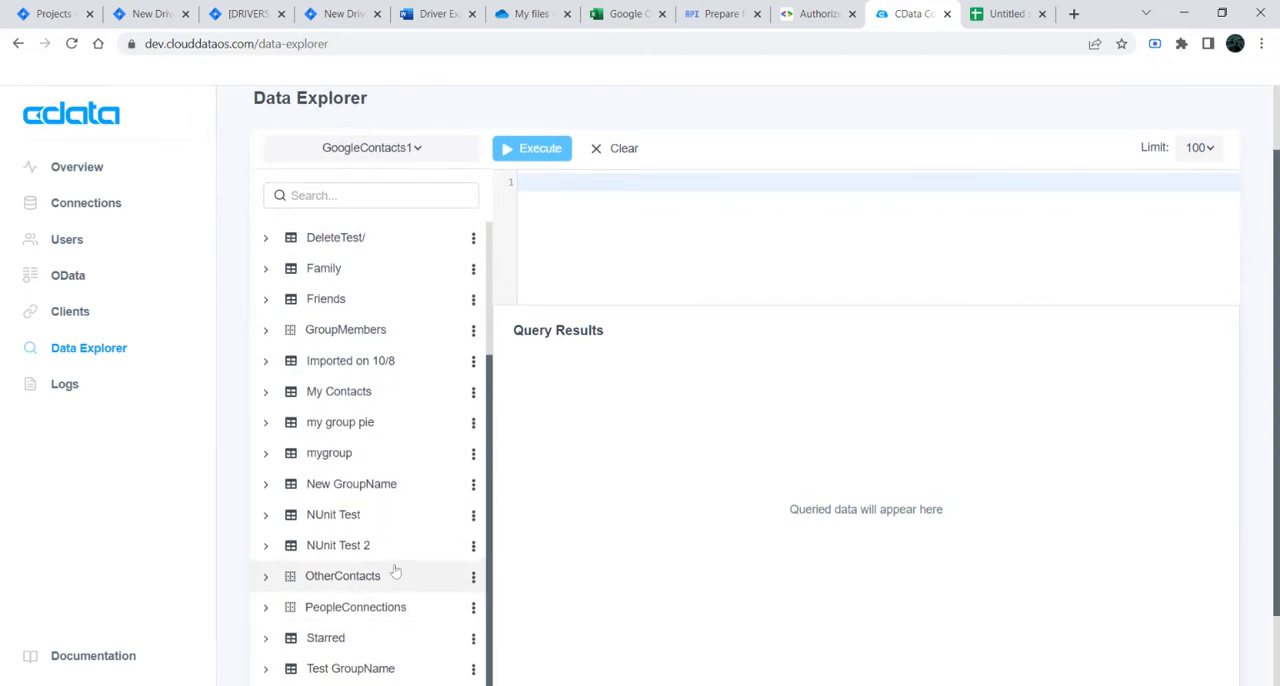
{"action": "scroll", "coordinate": [385, 530], "scroll_direction": "up", "scroll_amount": 3}
{"action": "scroll", "coordinate": [376, 497], "scroll_direction": "up", "scroll_amount": 1}
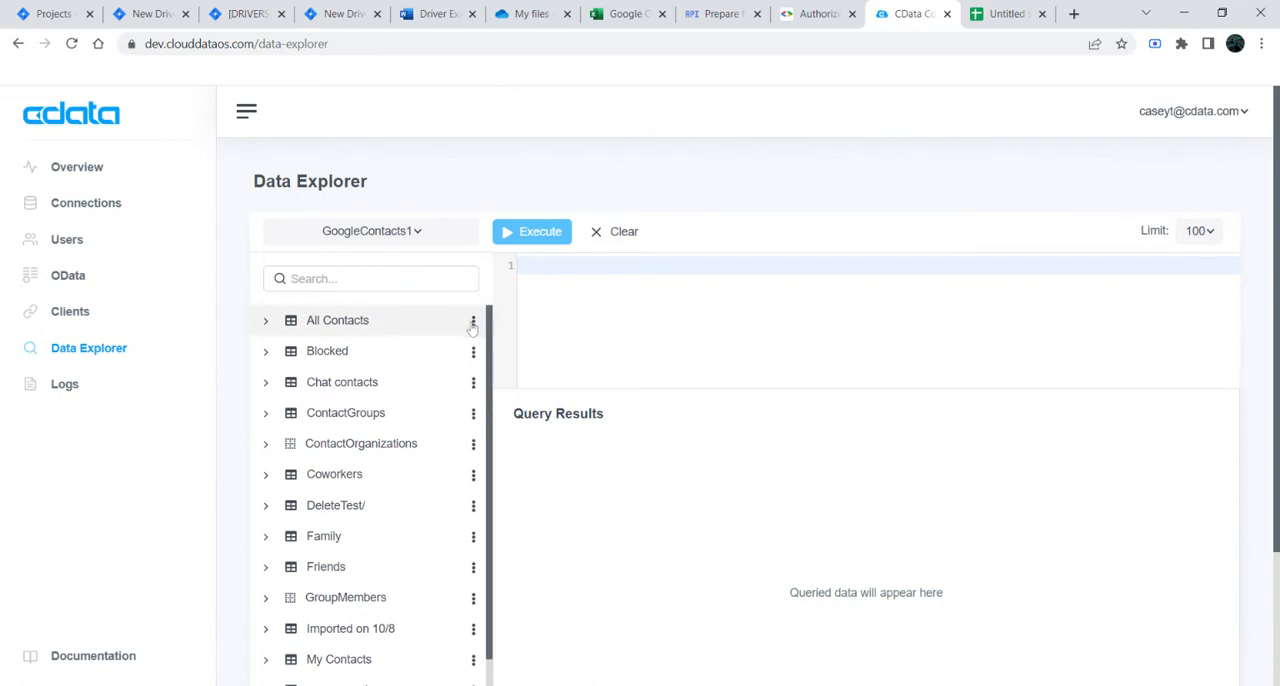
Step: Check the columns of the All Contacts table and run a SELECT * query on it
{"action": "left_click", "coordinate": [266, 322]}
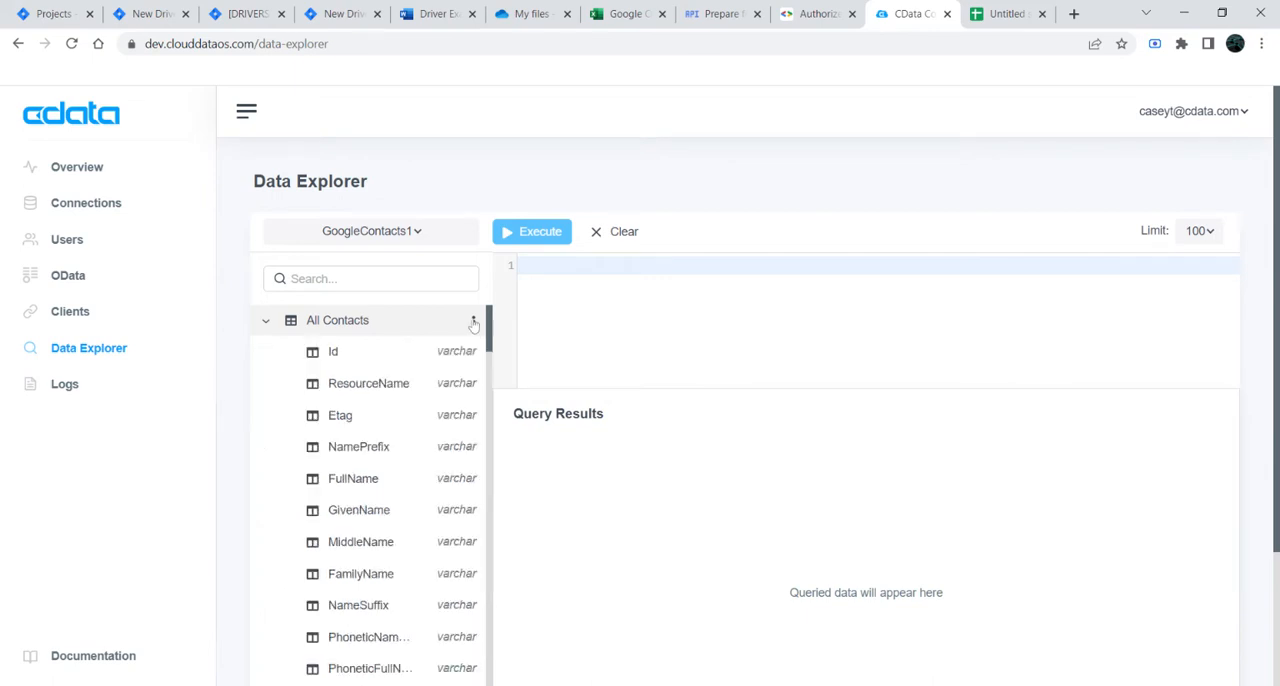
{"action": "left_click", "coordinate": [473, 321]}
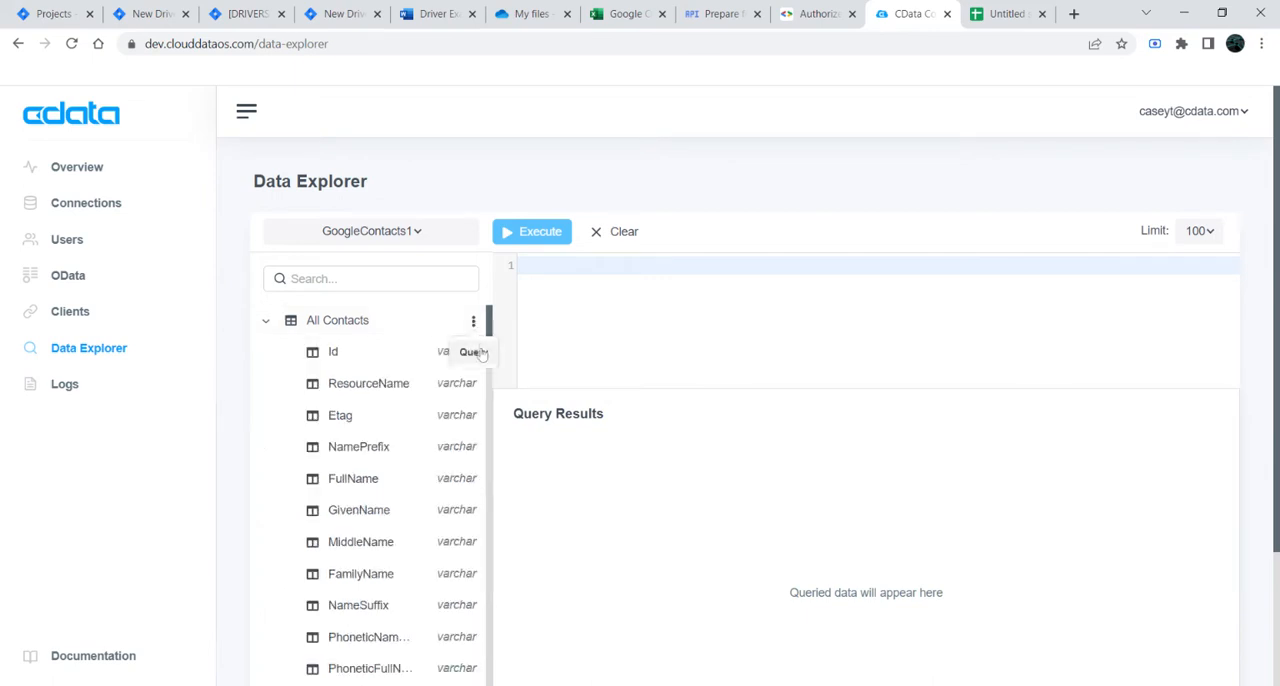
{"action": "left_click", "coordinate": [468, 351]}
{"action": "left_click", "coordinate": [533, 231]}
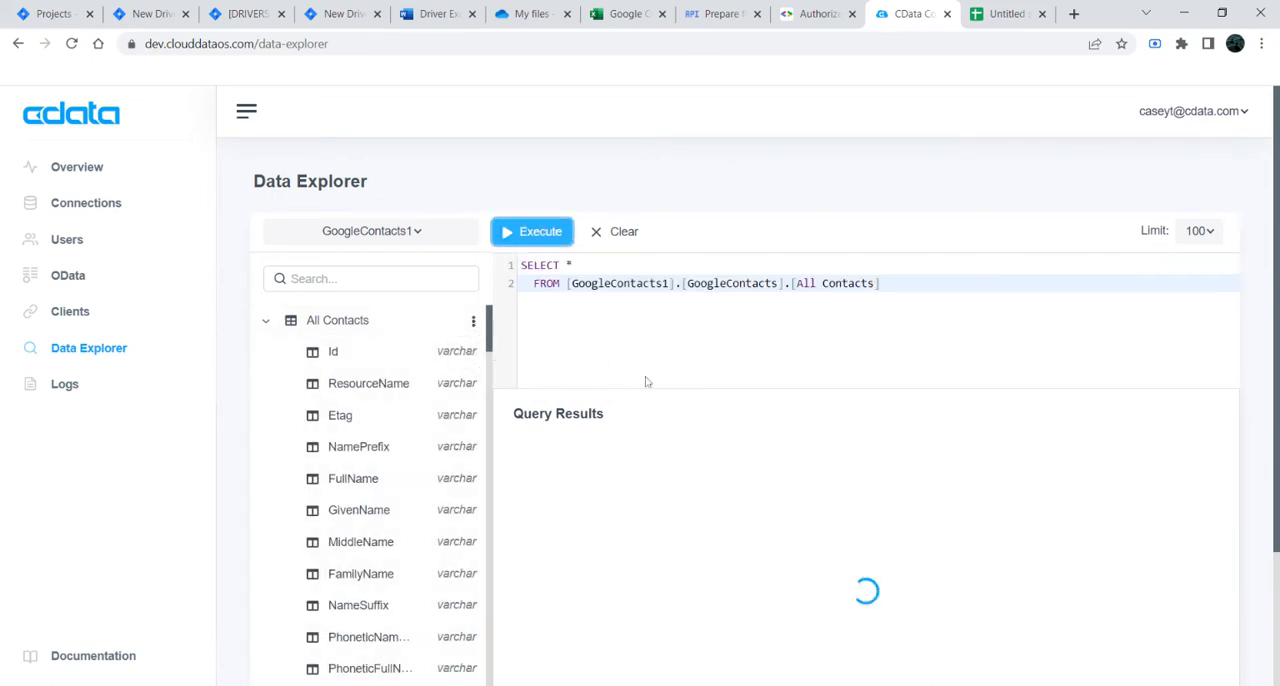
{"action": "left_click", "coordinate": [267, 323]}
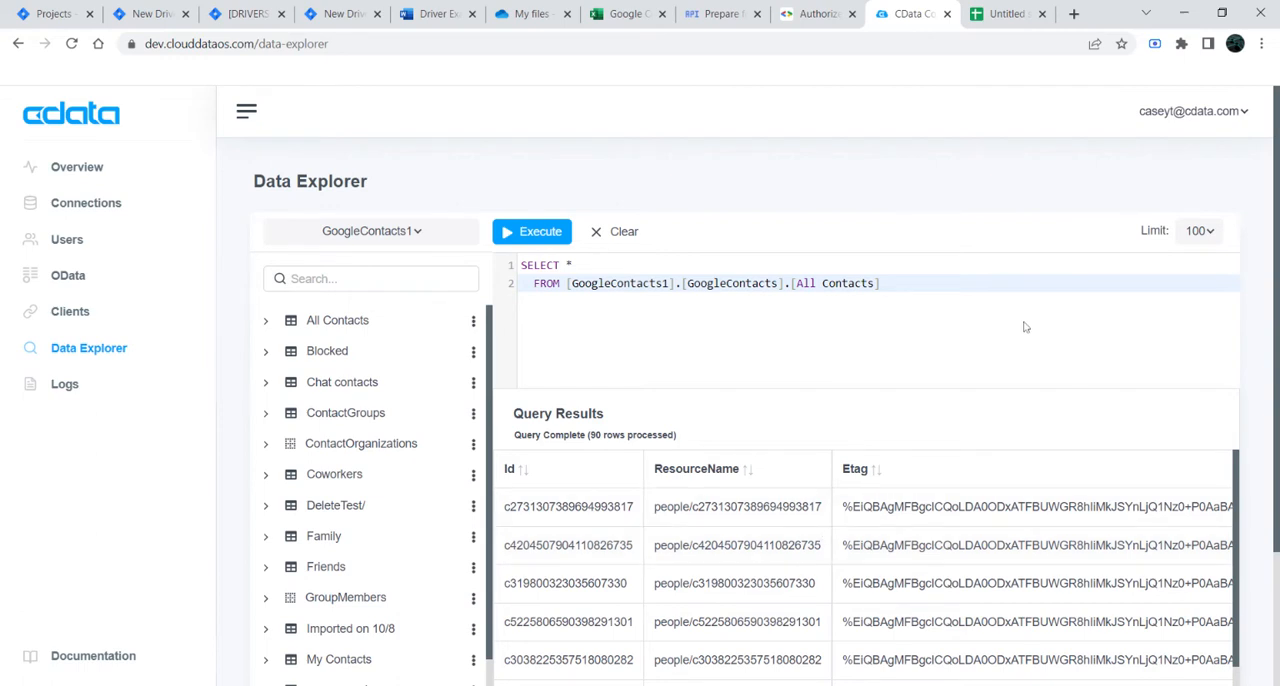
Step: Switch to the Google Sheets spreadsheet, search the add-on marketplace for "cdata connect", and close the marketplace
{"action": "left_click", "coordinate": [1006, 16]}
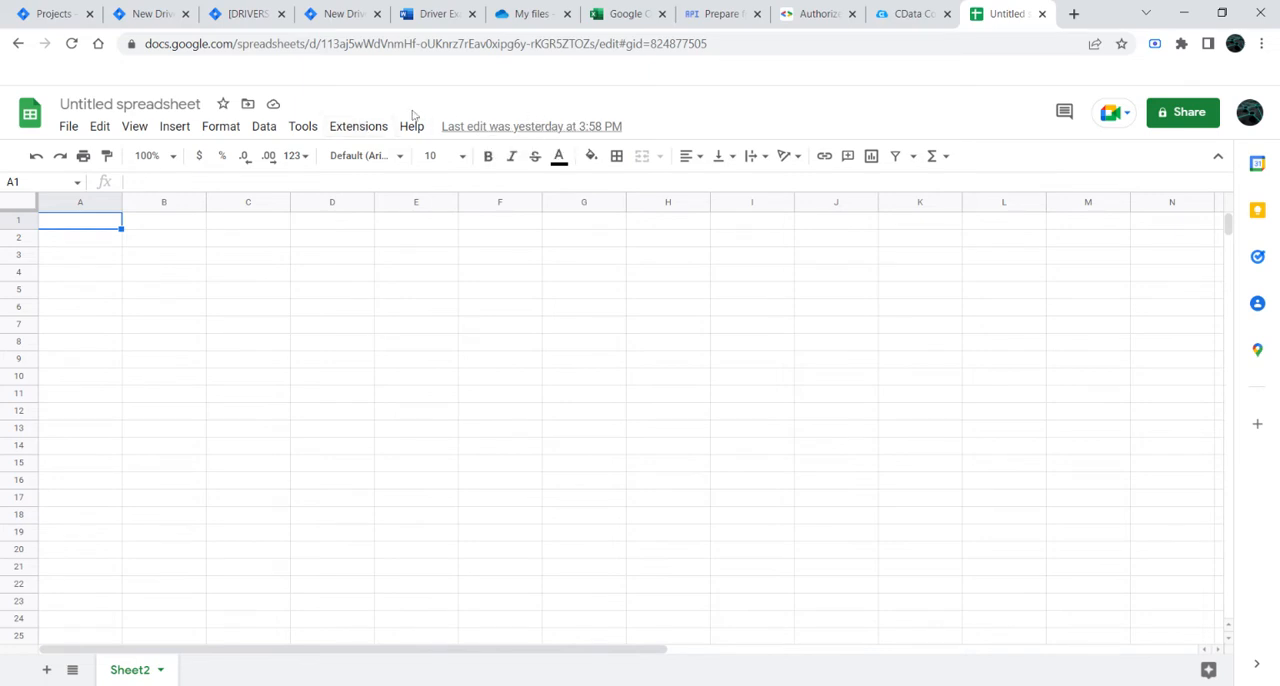
{"action": "left_click", "coordinate": [341, 135]}
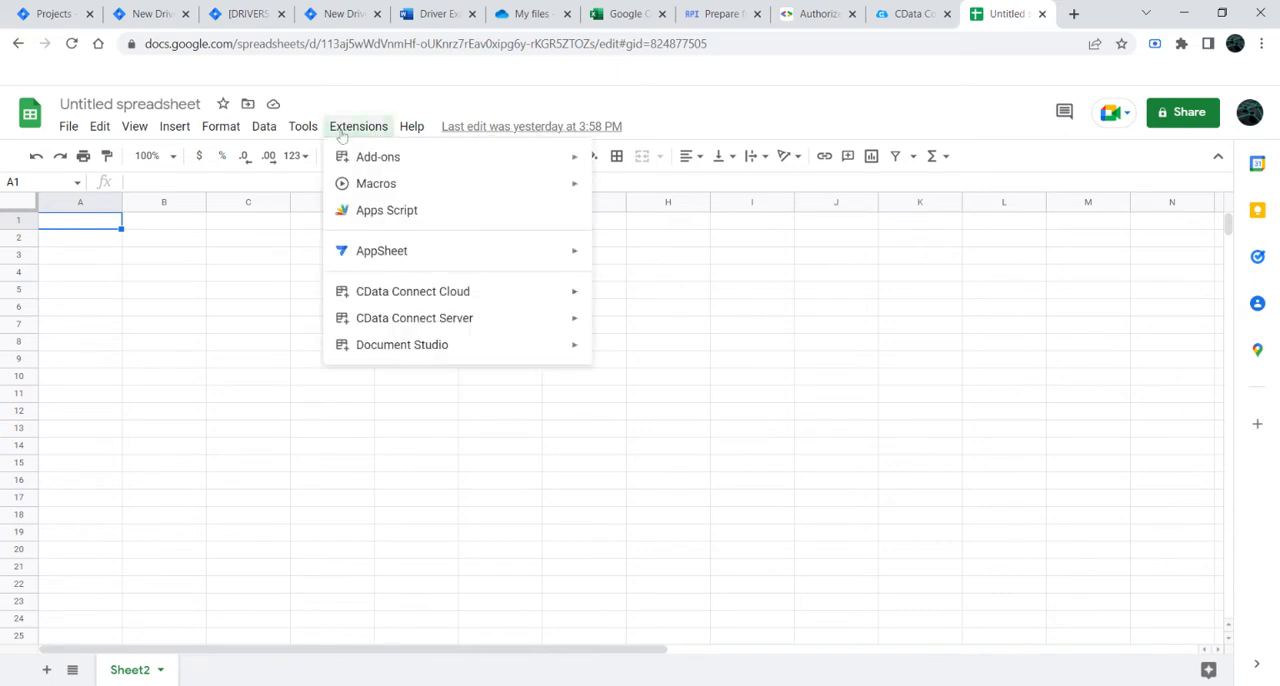
{"action": "mouse_move", "coordinate": [364, 152]}
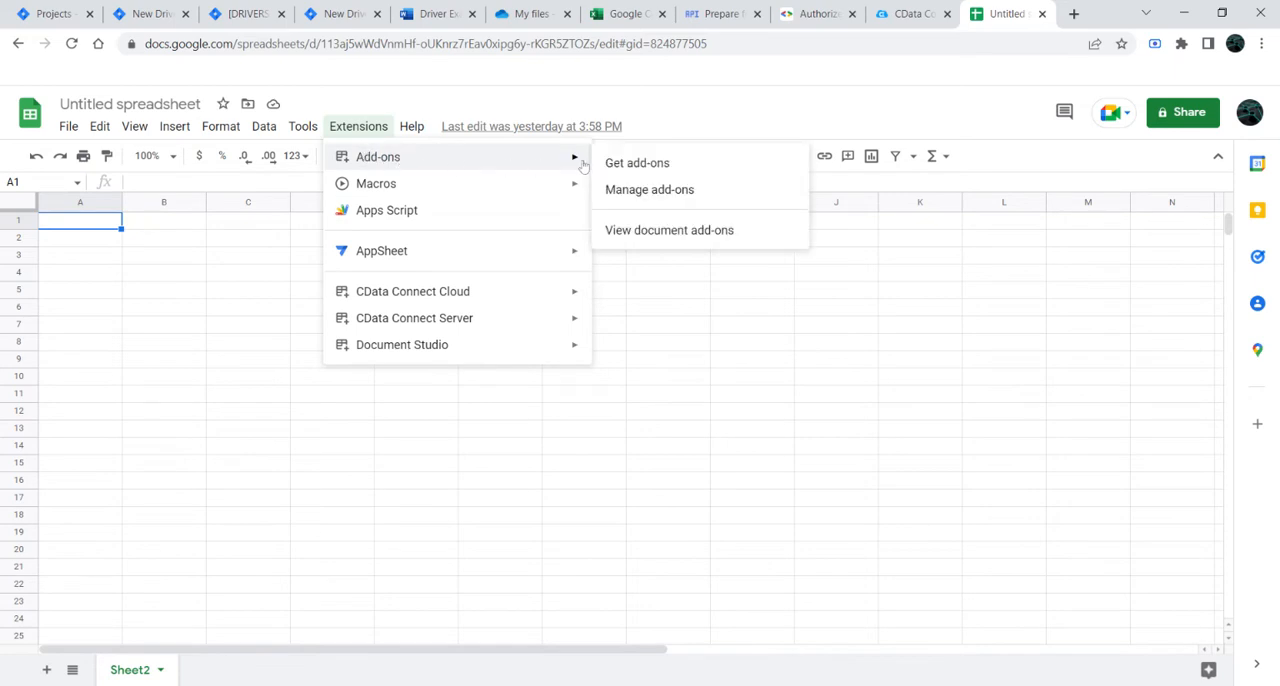
{"action": "left_click", "coordinate": [628, 165]}
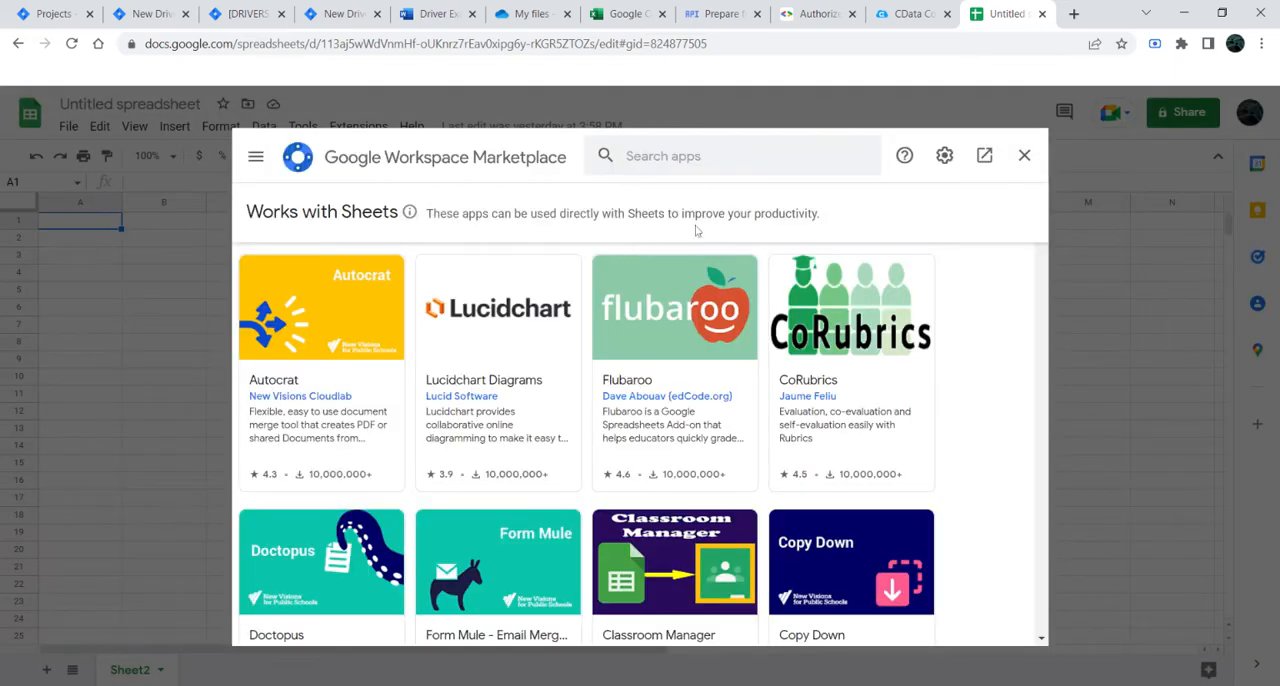
{"action": "left_click", "coordinate": [700, 158]}
{"action": "type", "text": "cdata connect"}
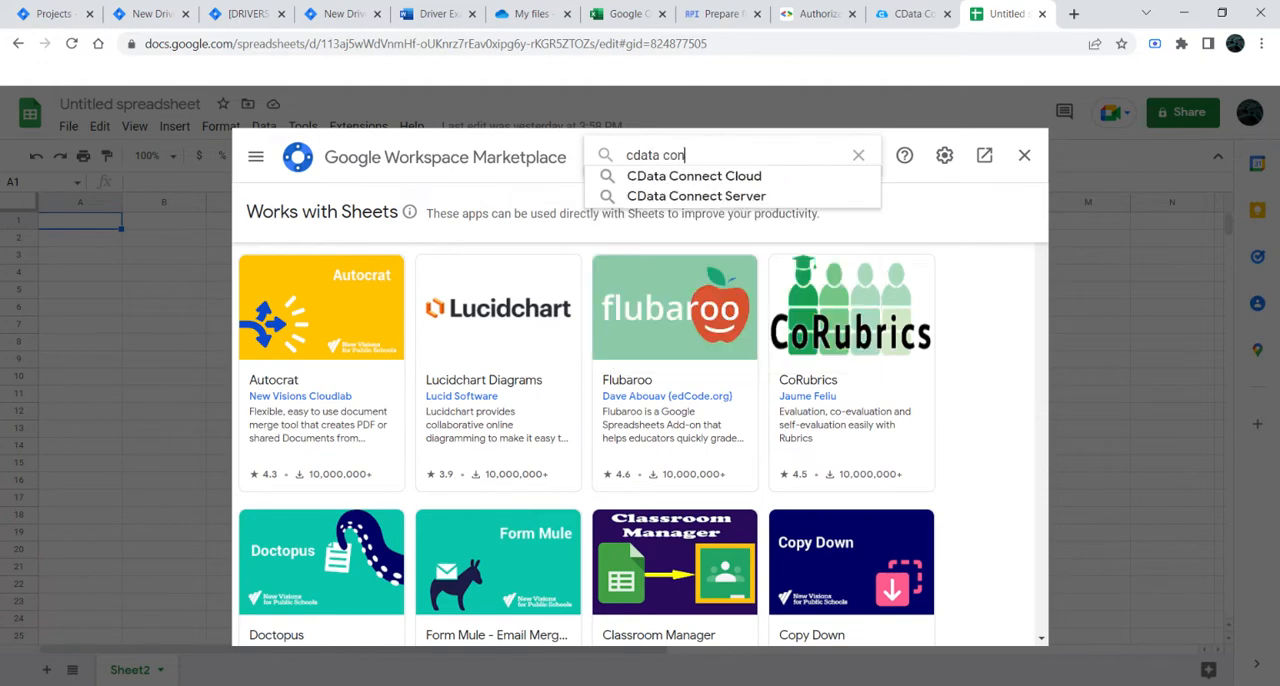
{"action": "key", "text": "Return"}
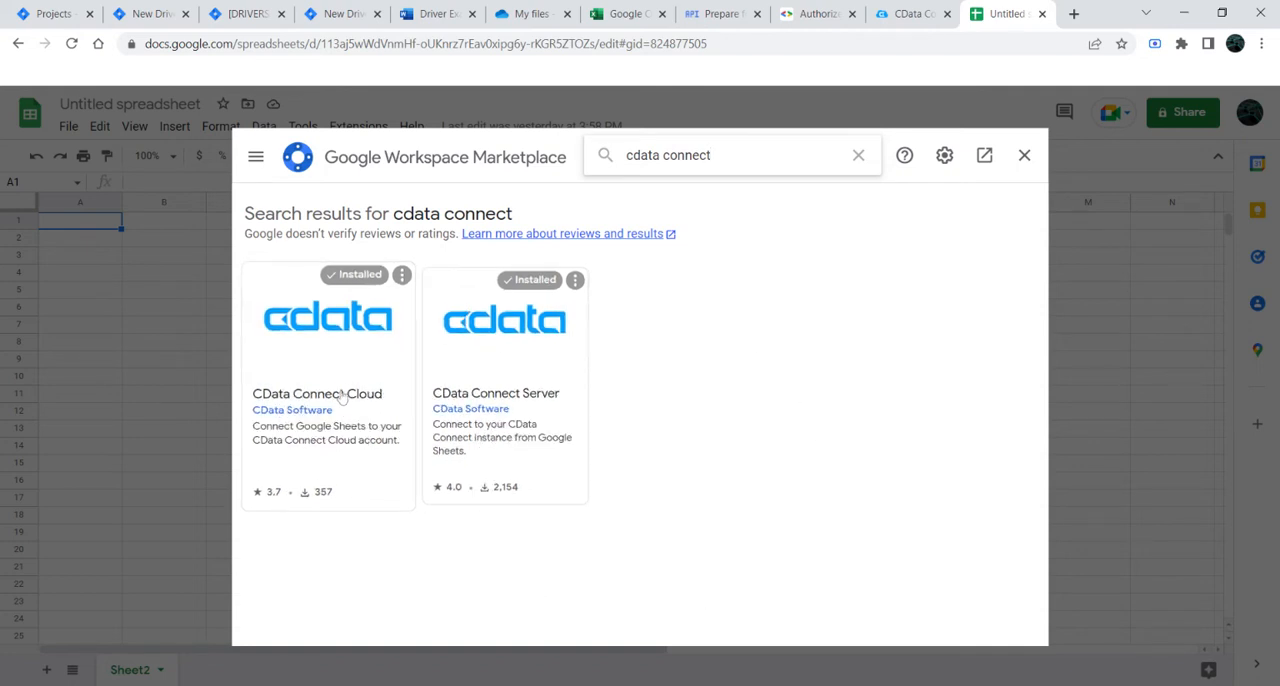
{"action": "left_click", "coordinate": [1024, 155]}
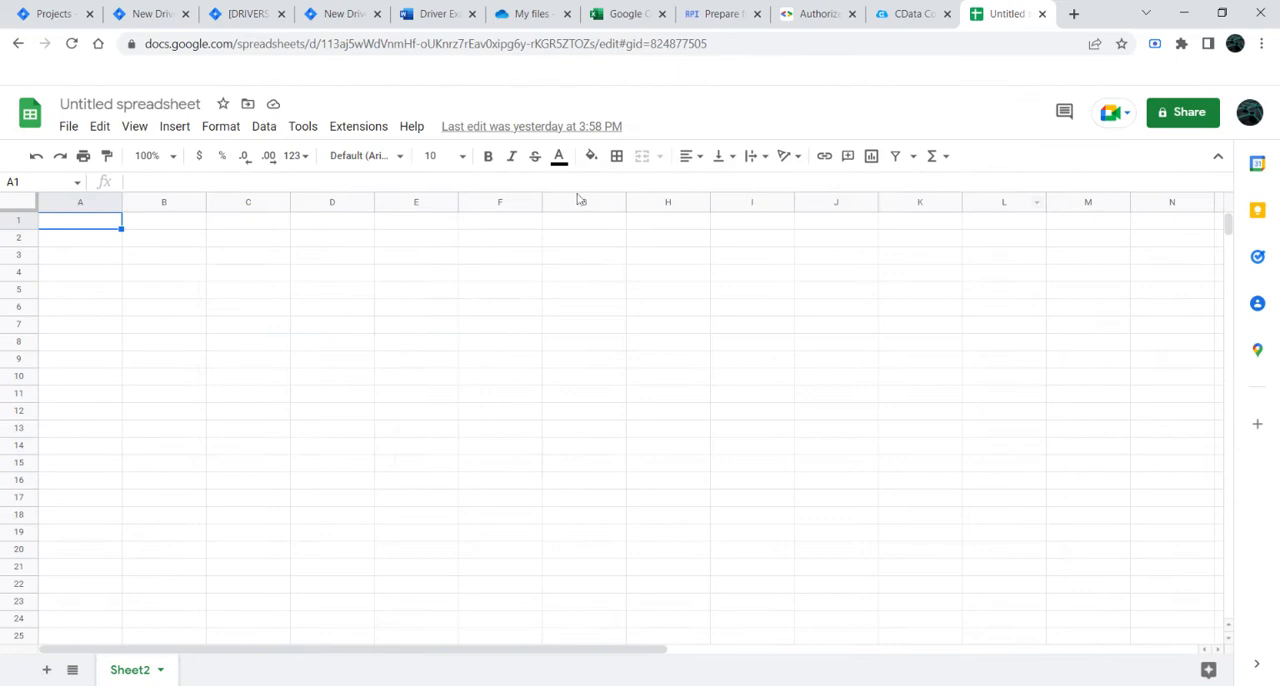
Step: Open the CData Connect Cloud add-on in the spreadsheet and start its authorization
{"action": "left_click", "coordinate": [360, 127]}
{"action": "mouse_move", "coordinate": [427, 301]}
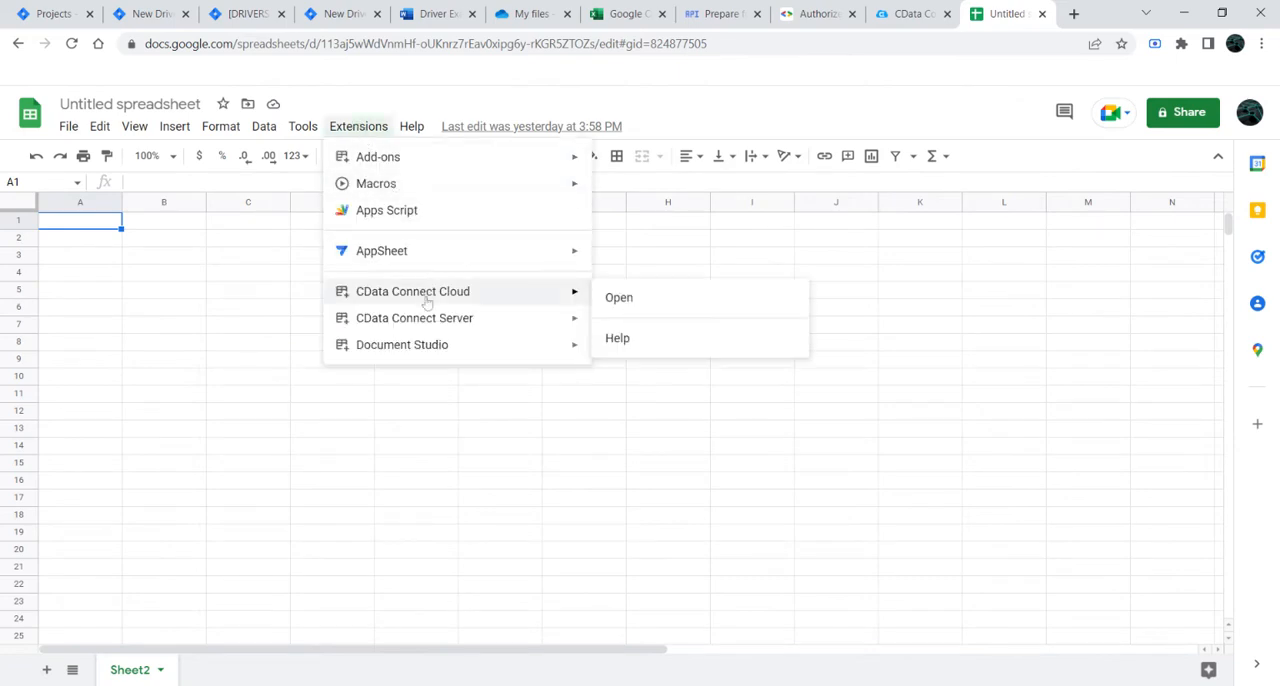
{"action": "left_click", "coordinate": [671, 301]}
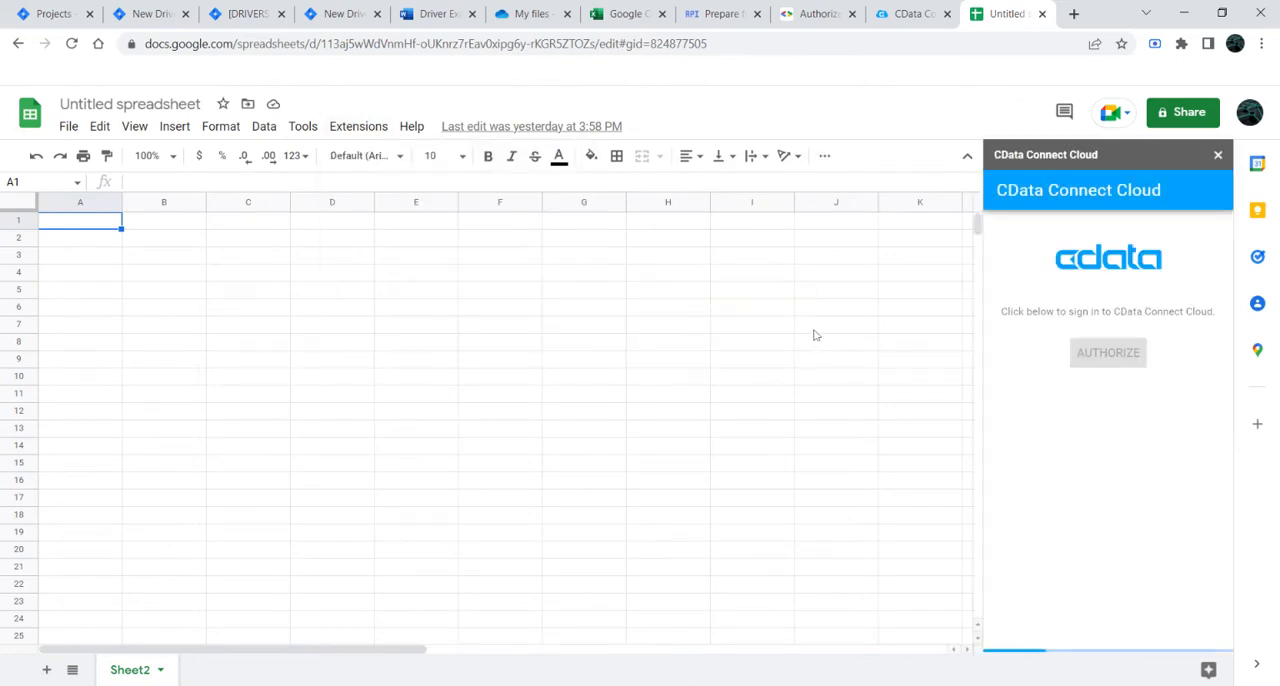
{"action": "left_click", "coordinate": [1108, 355]}
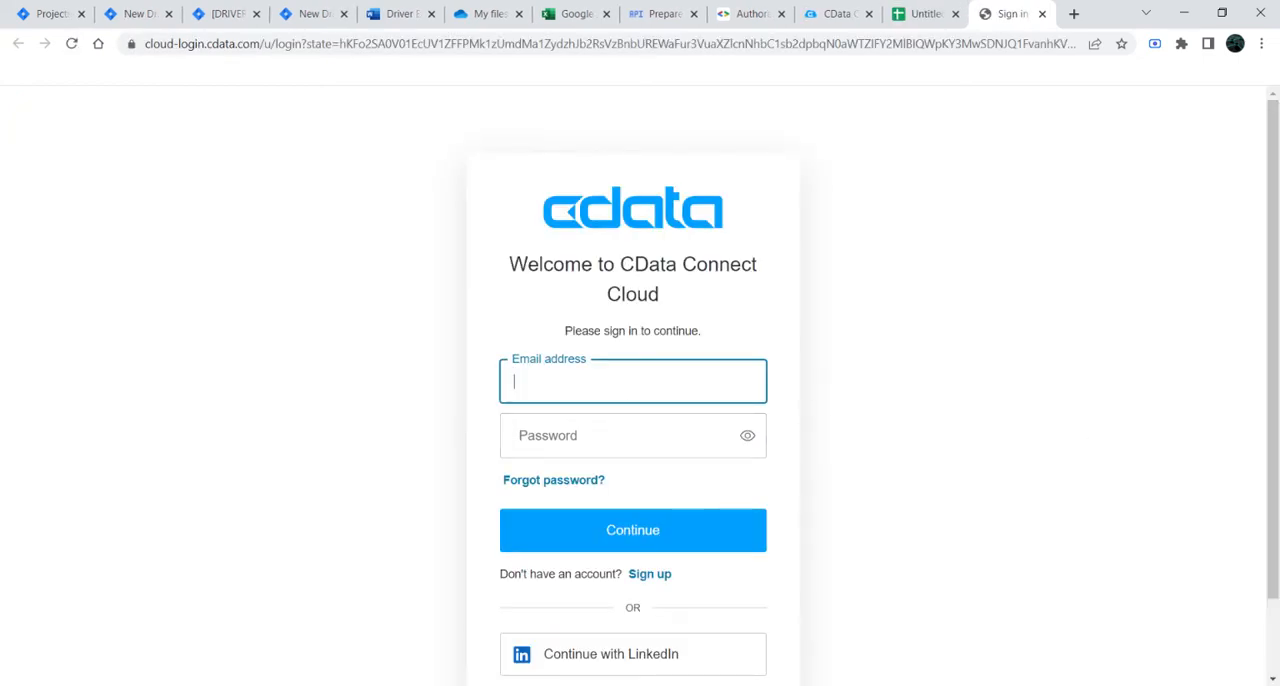
Step: Sign in to CData Connect Cloud with the account e-mail and password
{"action": "key", "text": "Tab"}
{"action": "type", "text": "••••••••"}
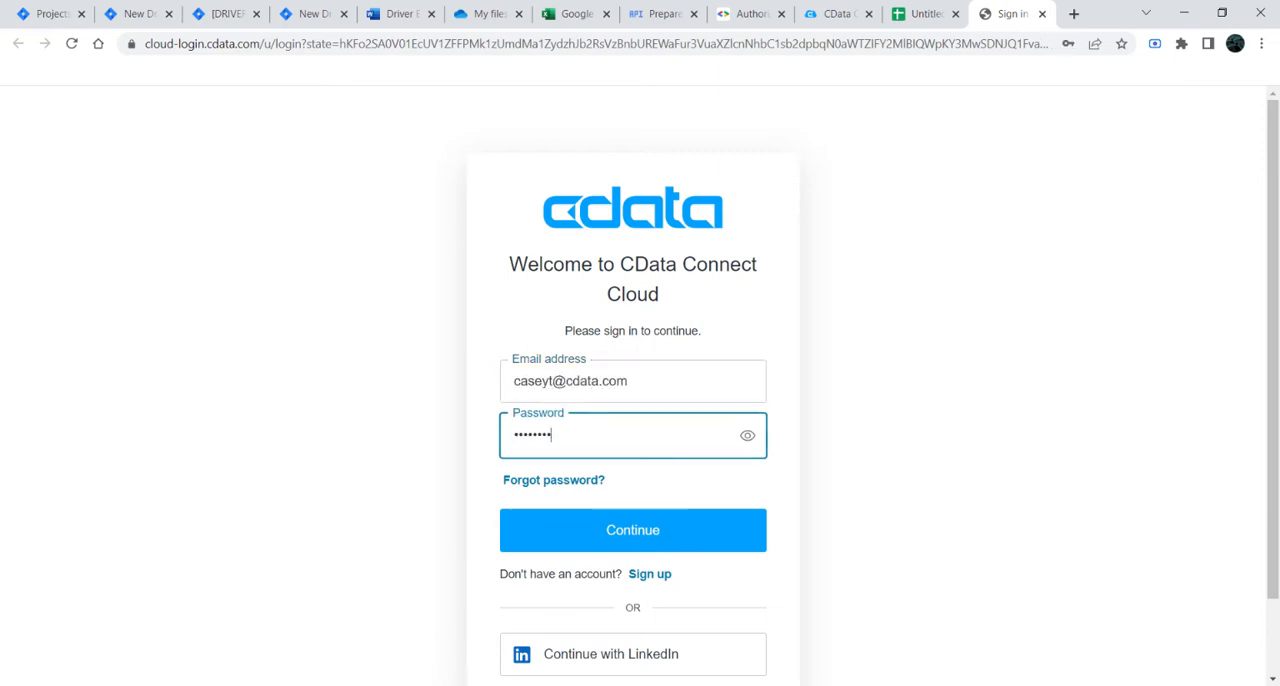
{"action": "left_click", "coordinate": [672, 536]}
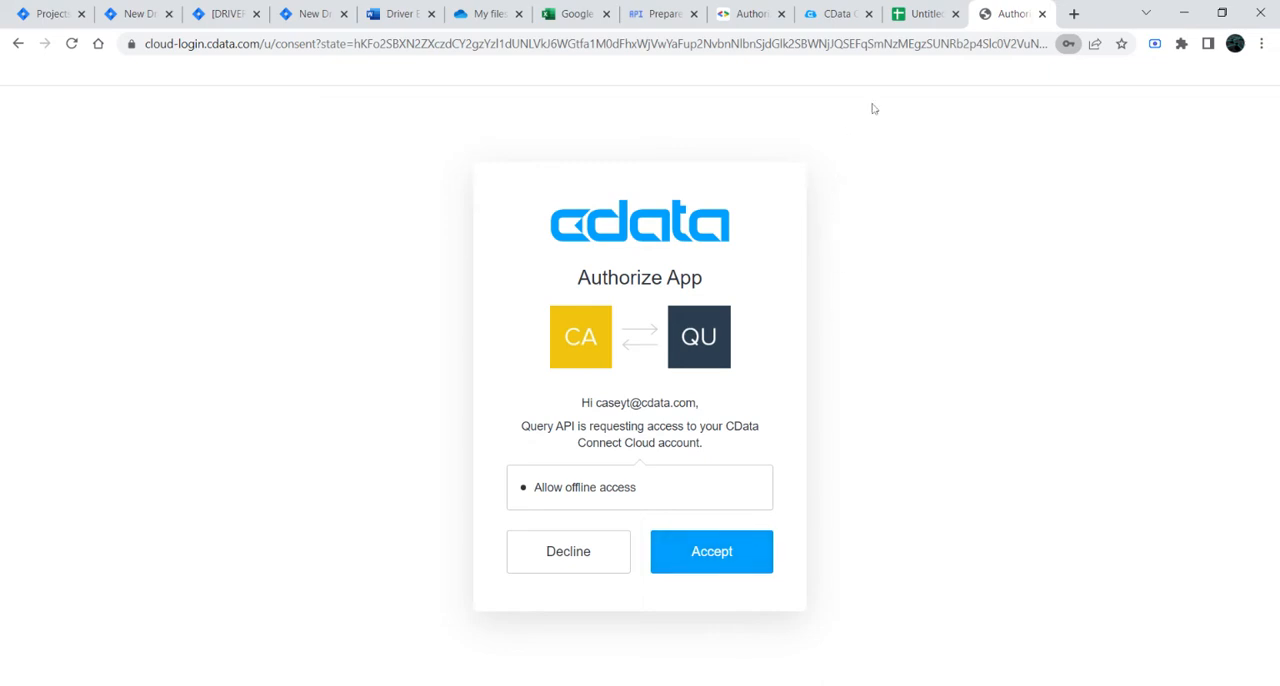
Step: Accept the Query API's request for access to the CData Connect Cloud account and close the authorization page
{"action": "left_click", "coordinate": [925, 14]}
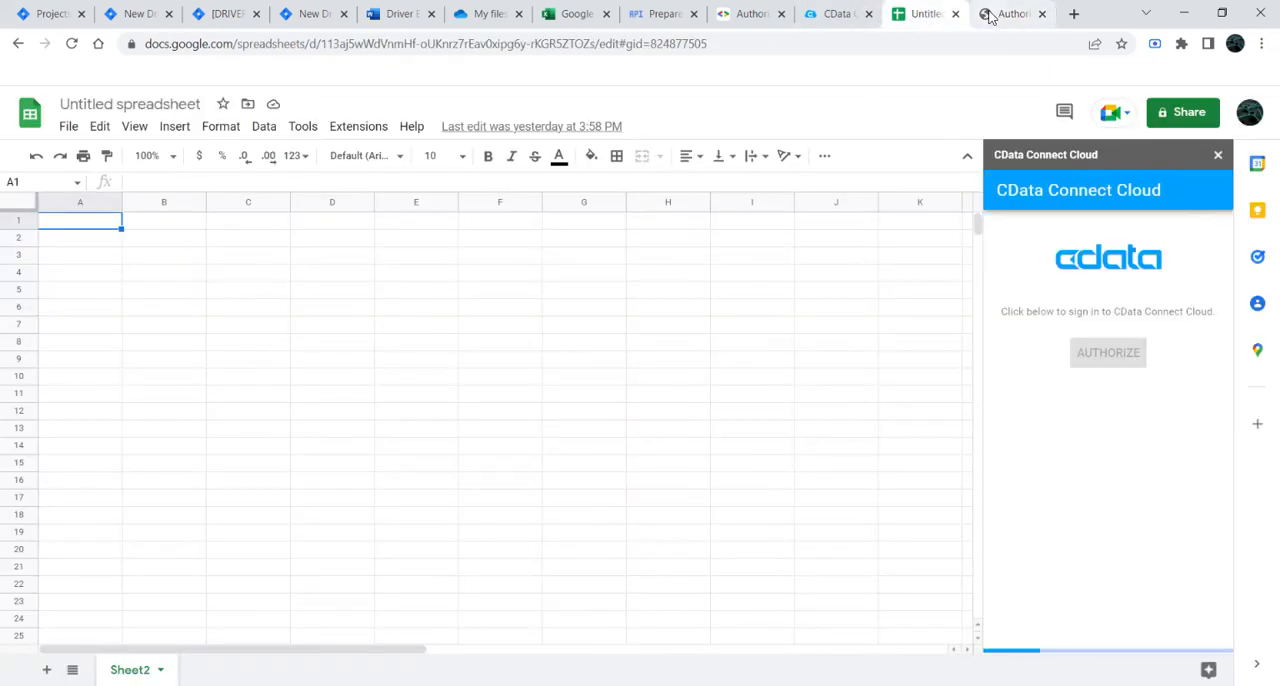
{"action": "left_click", "coordinate": [988, 14]}
{"action": "left_click", "coordinate": [733, 568]}
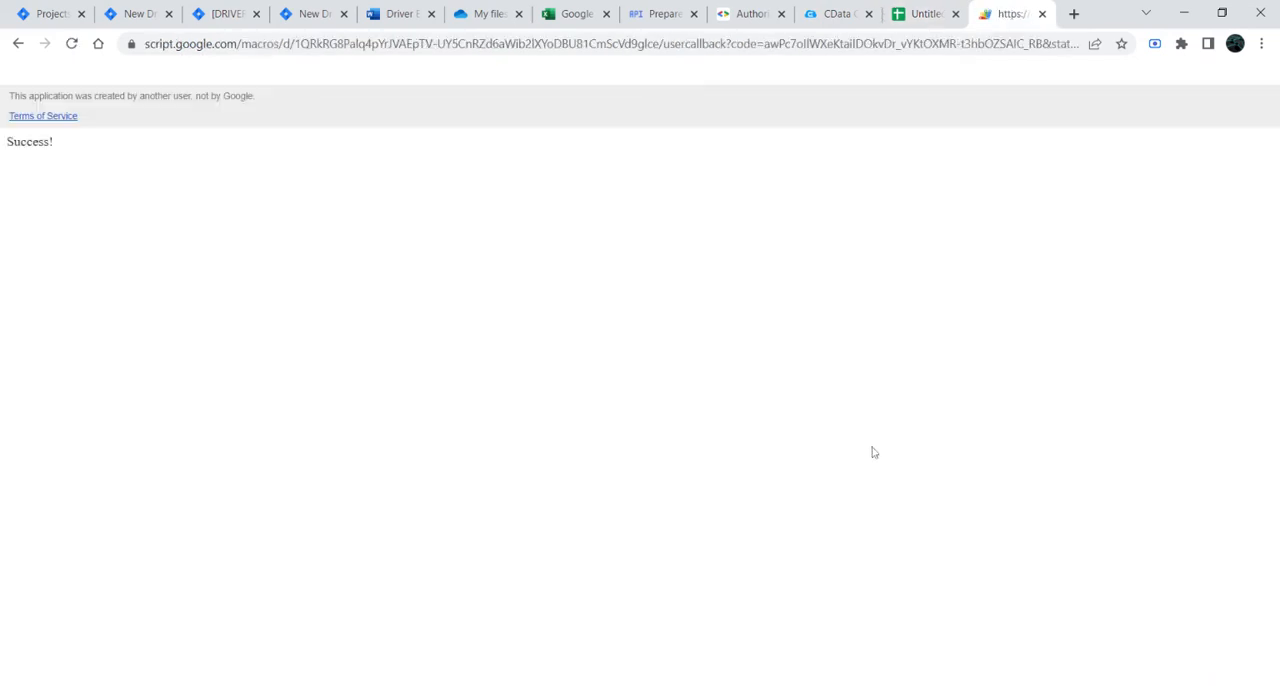
{"action": "middle_click", "coordinate": [1015, 18]}
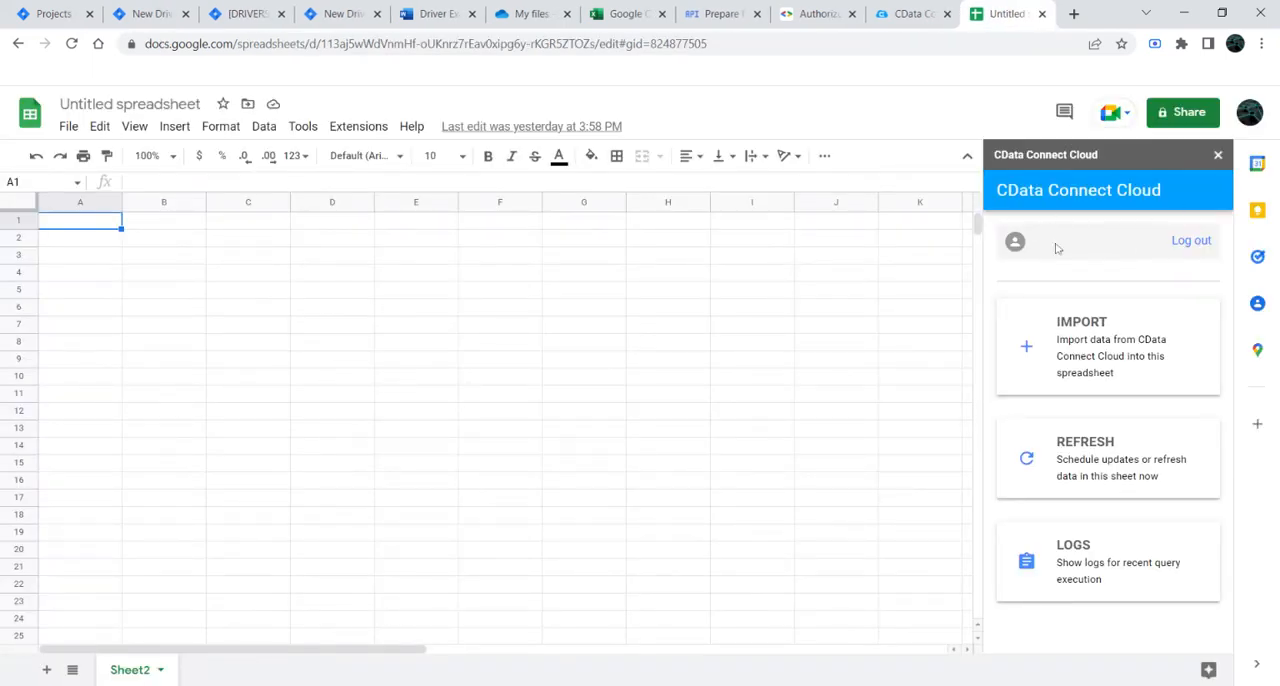
Step: Reopen the CData Connect Cloud add-on, start a data import, and show the available connections
{"action": "left_click", "coordinate": [1219, 156]}
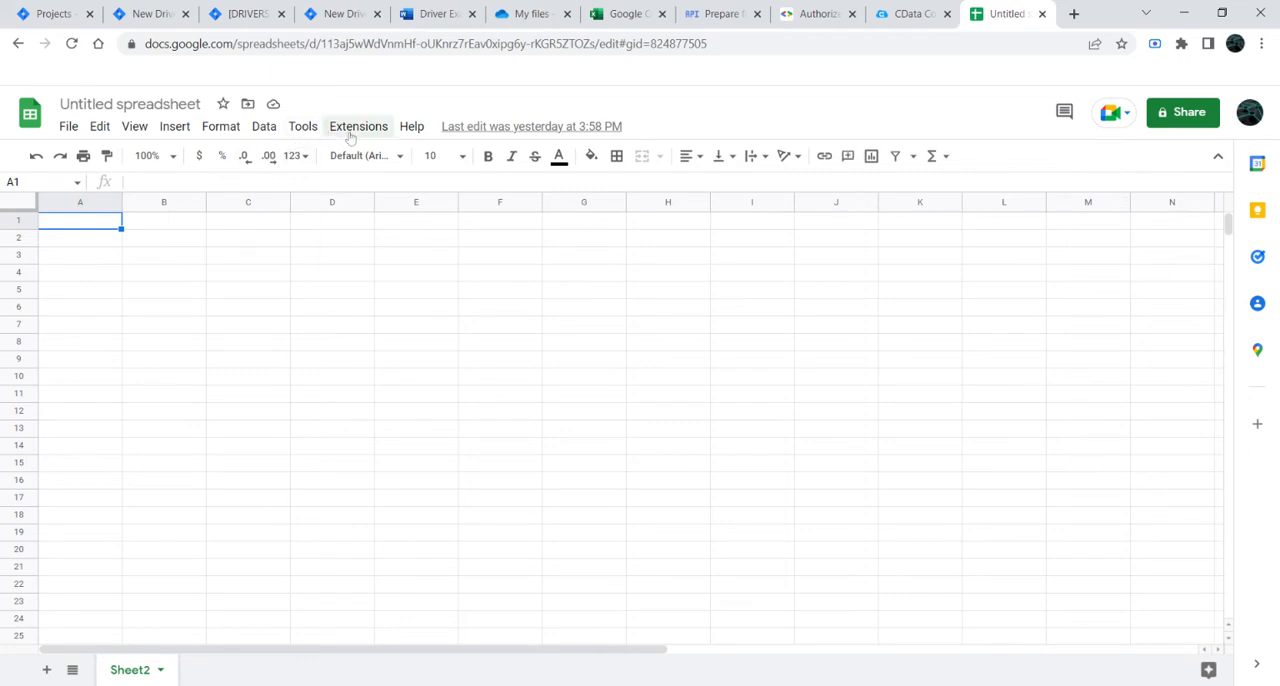
{"action": "left_click", "coordinate": [355, 128]}
{"action": "left_click", "coordinate": [620, 304]}
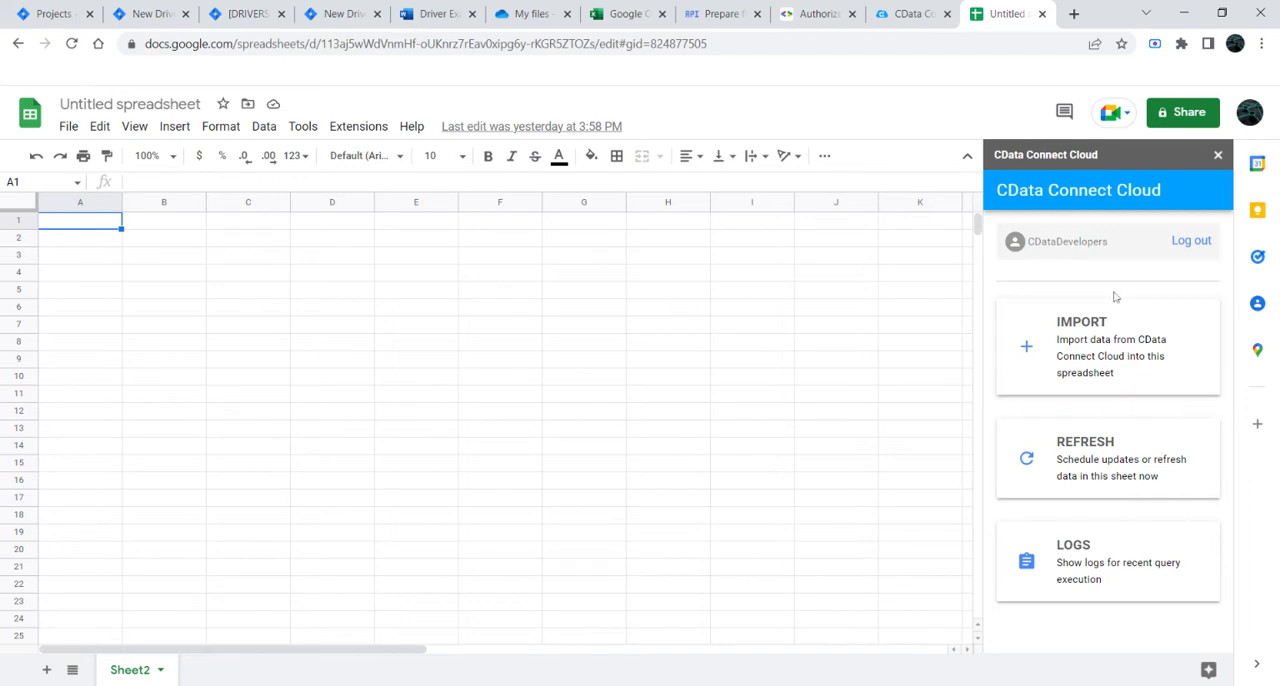
{"action": "left_click", "coordinate": [1110, 321]}
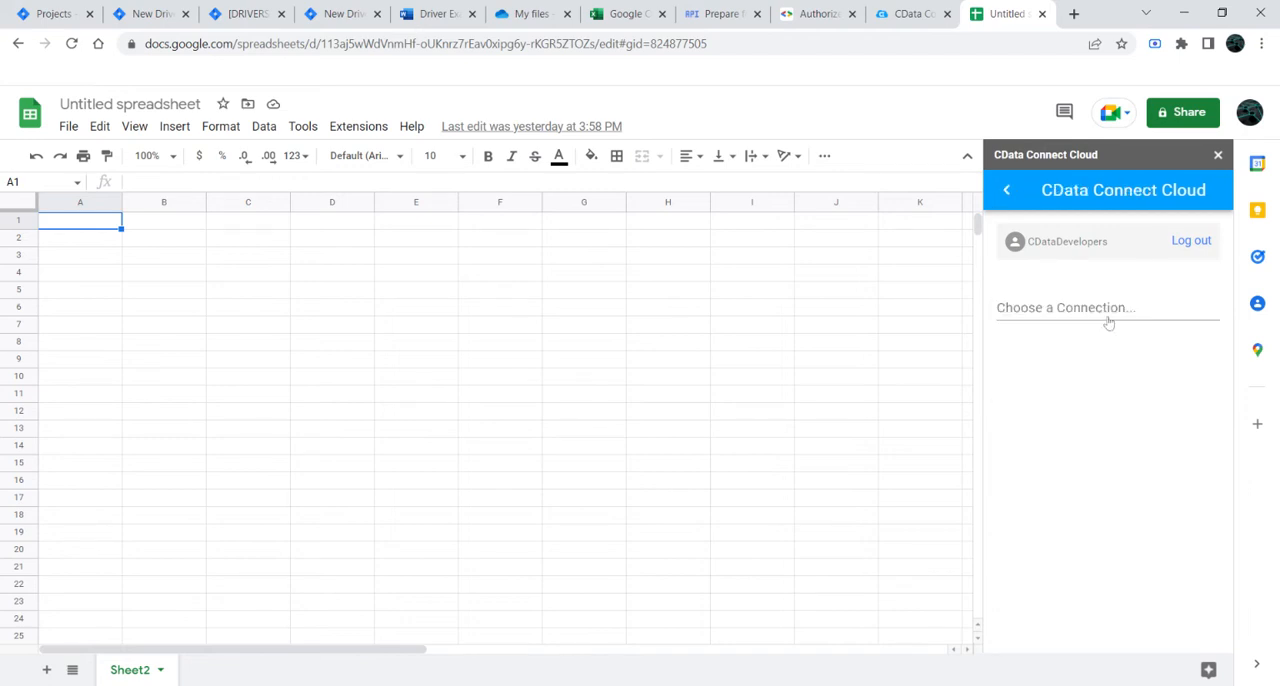
{"action": "left_click", "coordinate": [1073, 314]}
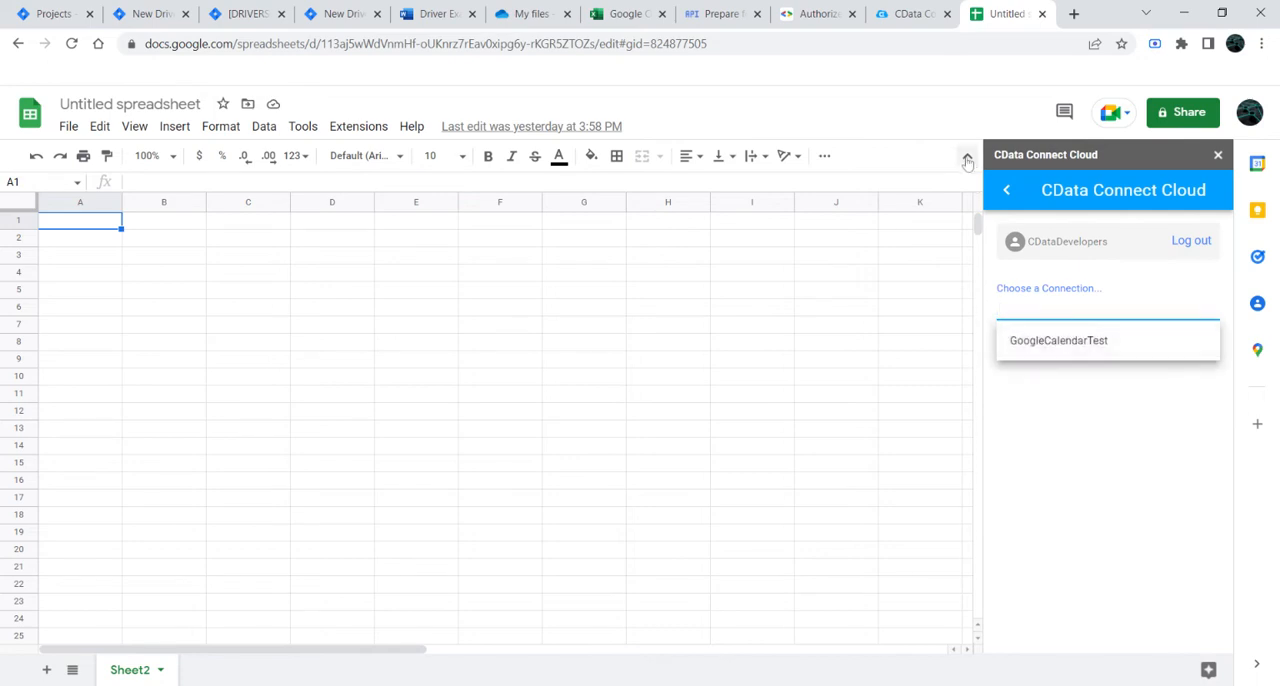
Step: Check the Connections list on the CData Connect site and return to the spreadsheet
{"action": "left_click", "coordinate": [918, 11]}
{"action": "left_click", "coordinate": [134, 201]}
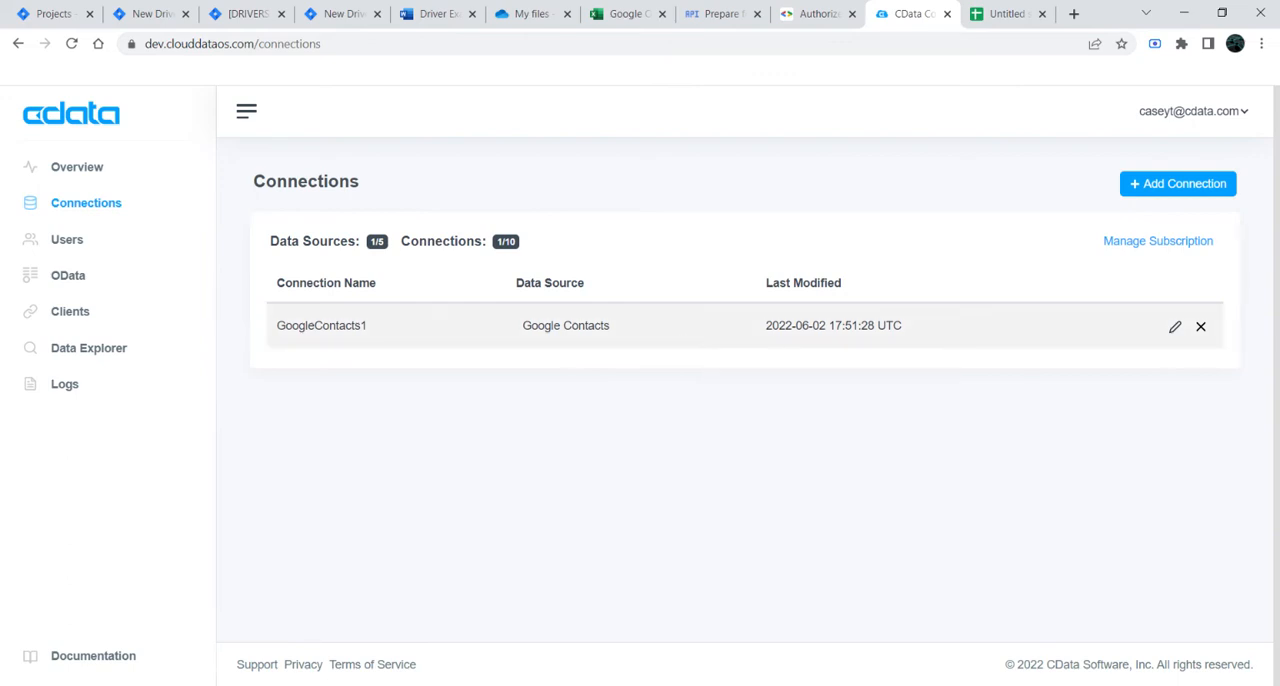
{"action": "left_click", "coordinate": [1007, 14]}
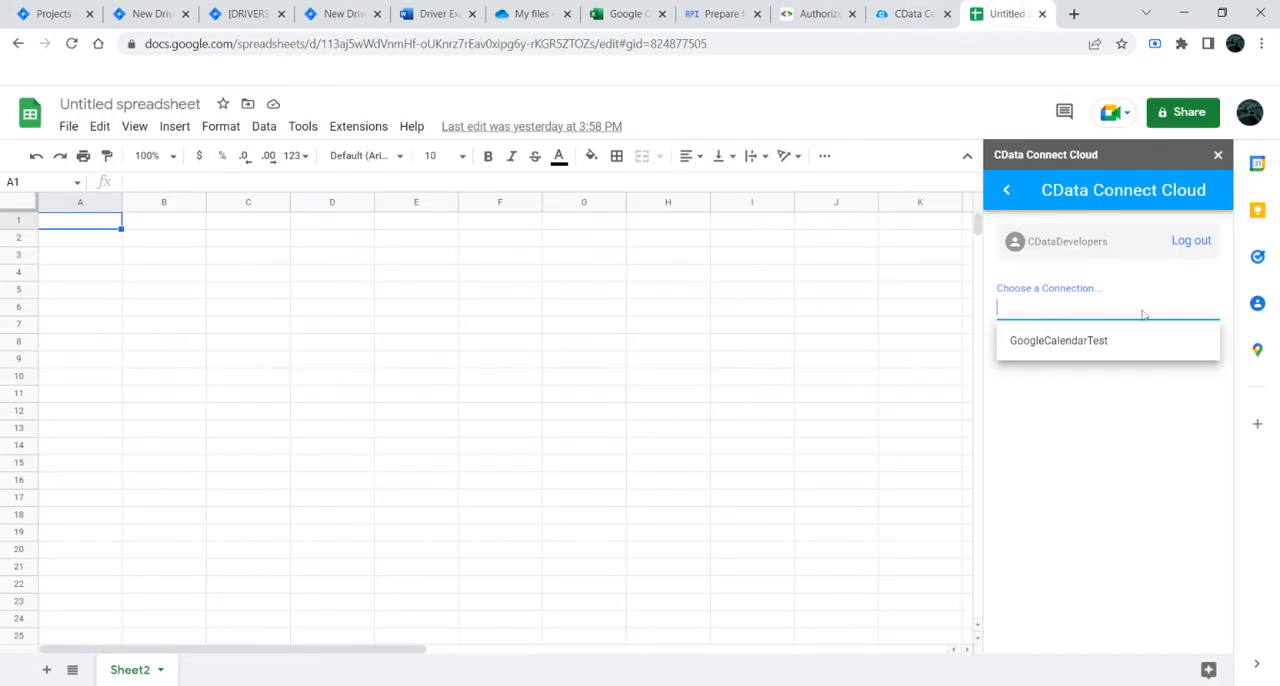
Step: Choose the GoogleCalendarTest connection and its GoogleCalendar.Default table for the import
{"action": "left_click", "coordinate": [1086, 340]}
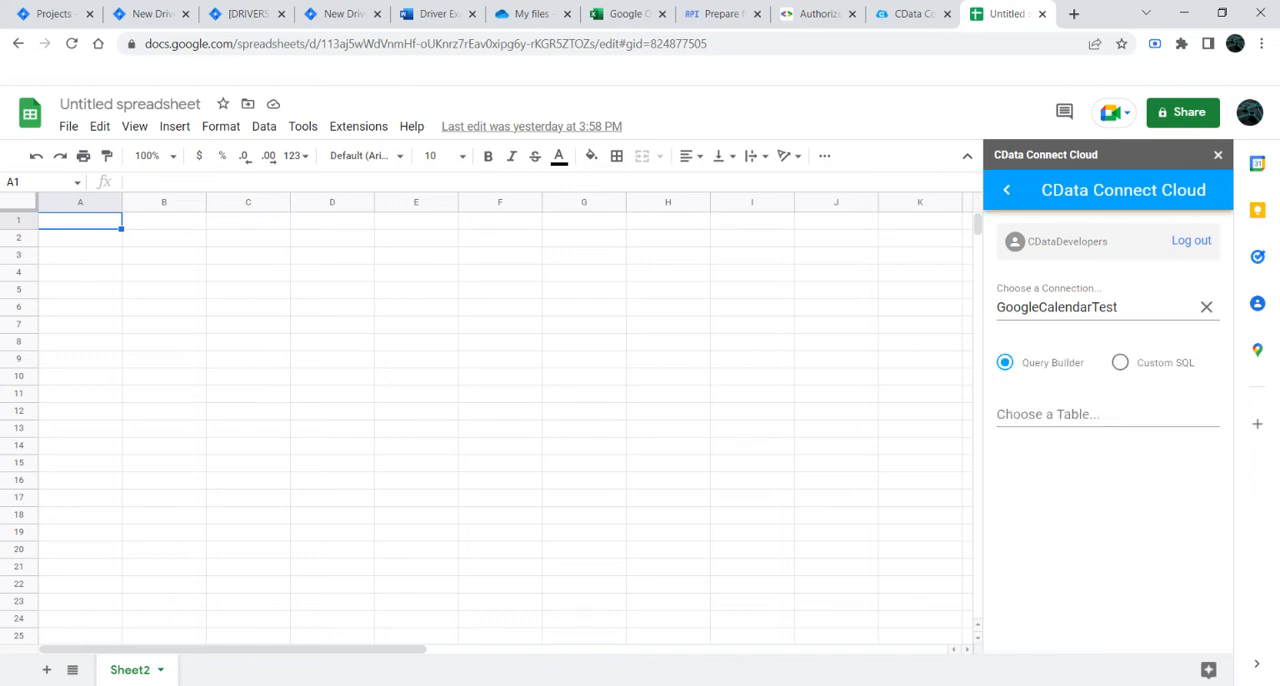
{"action": "left_click", "coordinate": [1097, 416]}
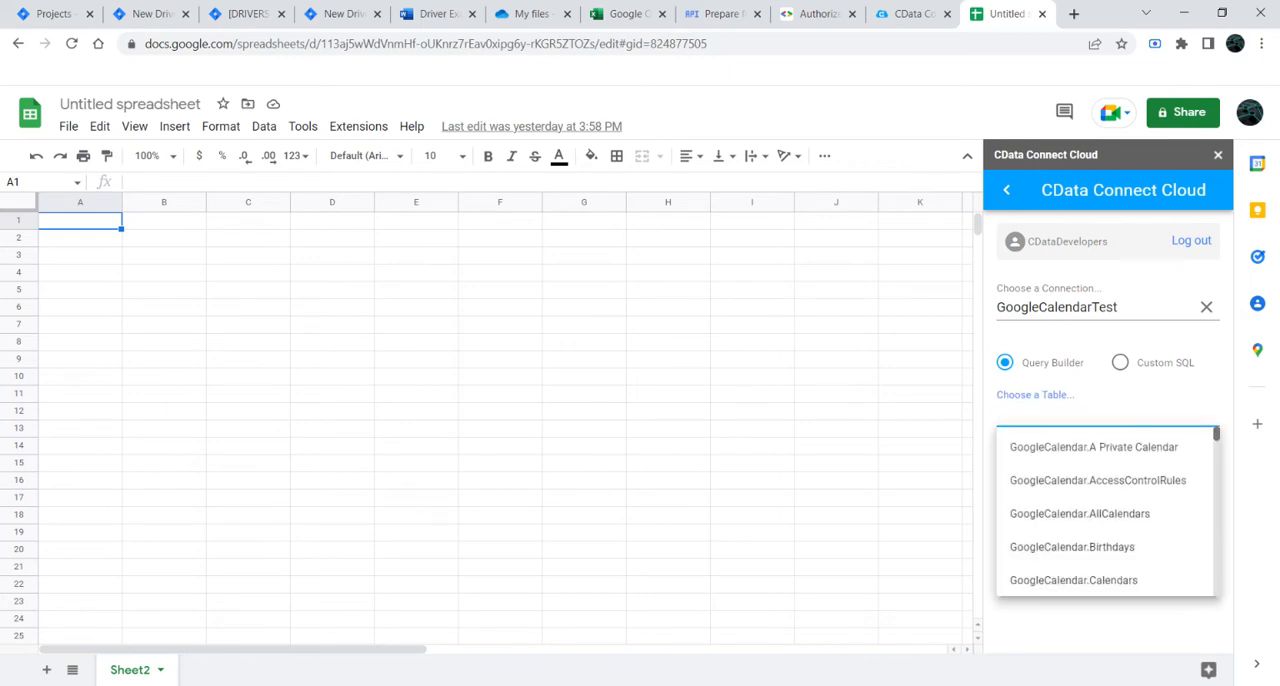
{"action": "scroll", "coordinate": [1080, 515], "scroll_direction": "down", "scroll_amount": 3}
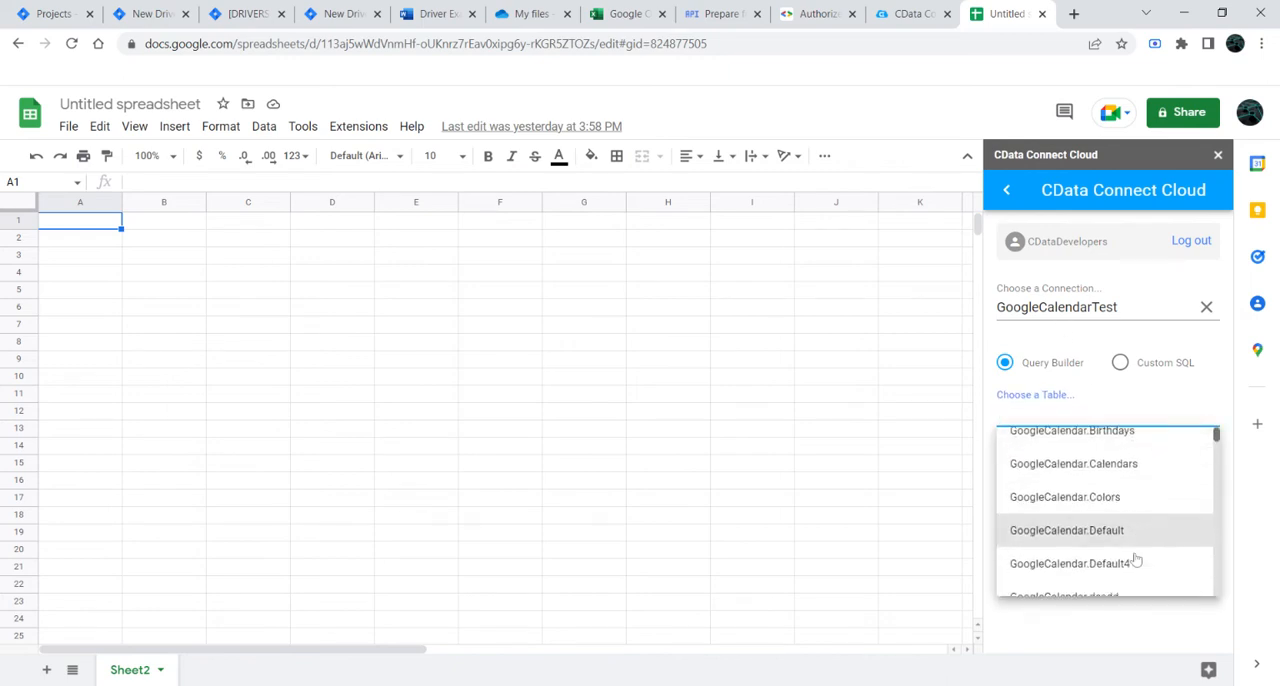
{"action": "left_click", "coordinate": [1122, 482]}
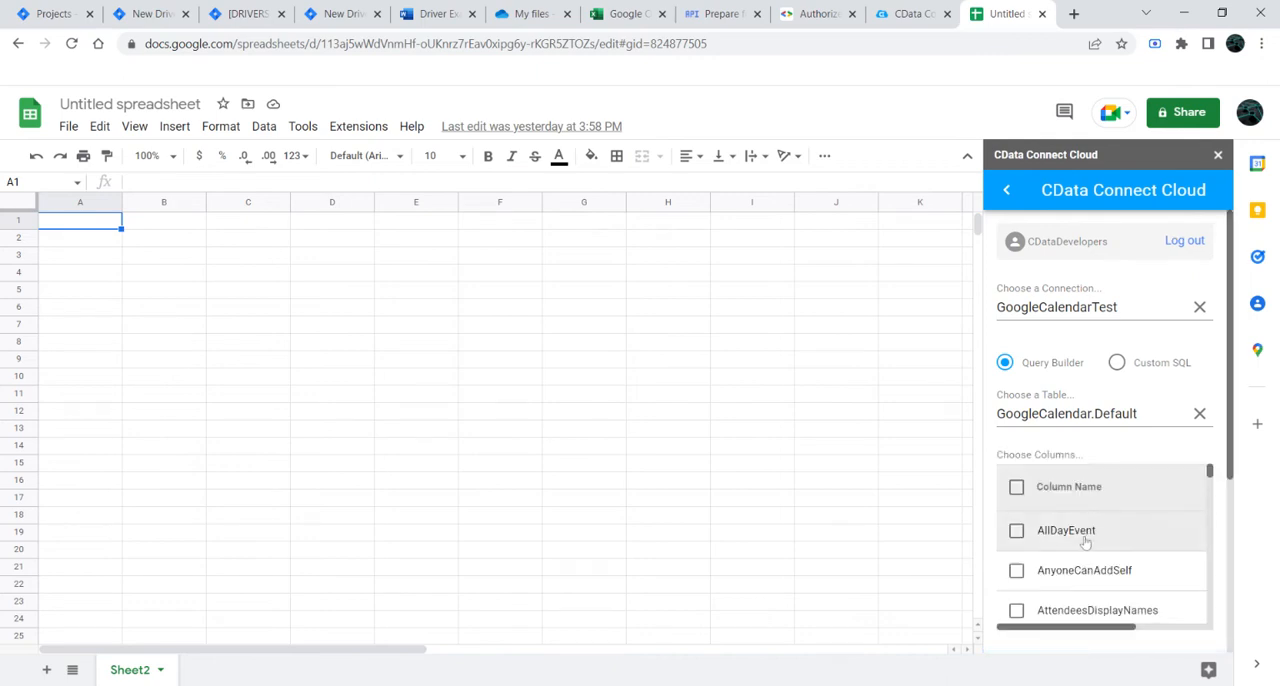
Step: Include the AttendeesEmails, EndDate, StartDateTime and Summary columns in the import query
{"action": "scroll", "coordinate": [1085, 542], "scroll_direction": "down", "scroll_amount": 3}
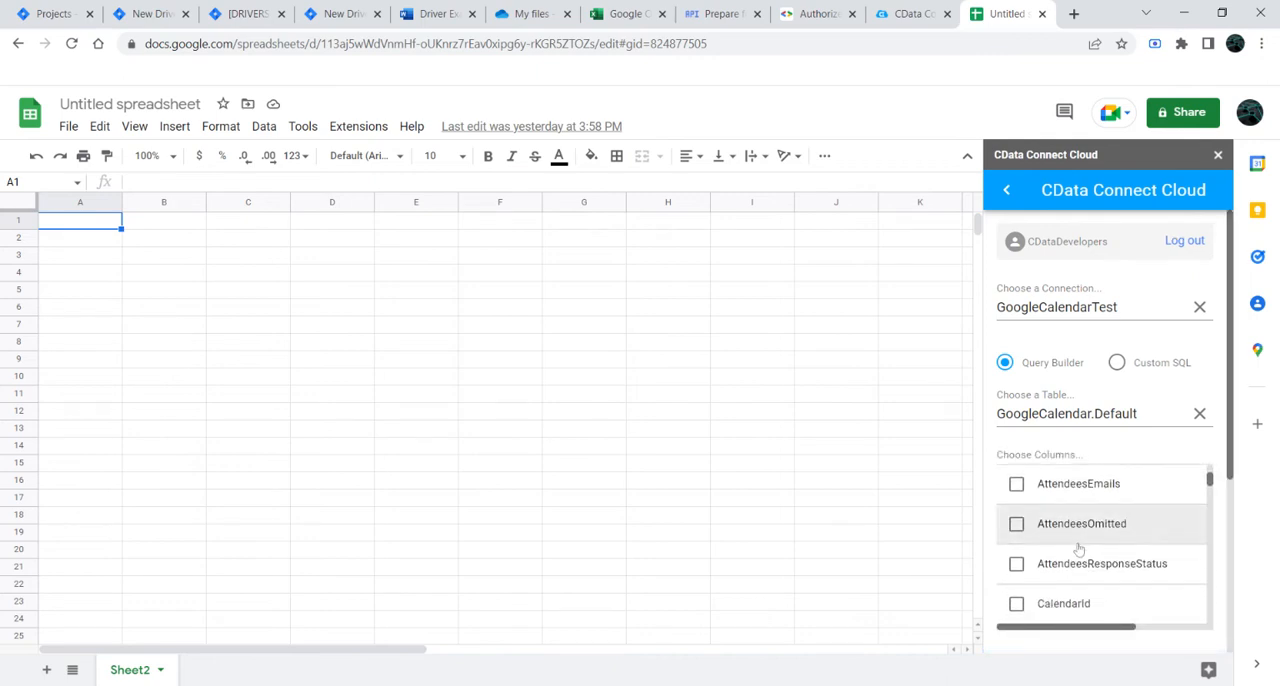
{"action": "scroll", "coordinate": [1079, 549], "scroll_direction": "up", "scroll_amount": 2}
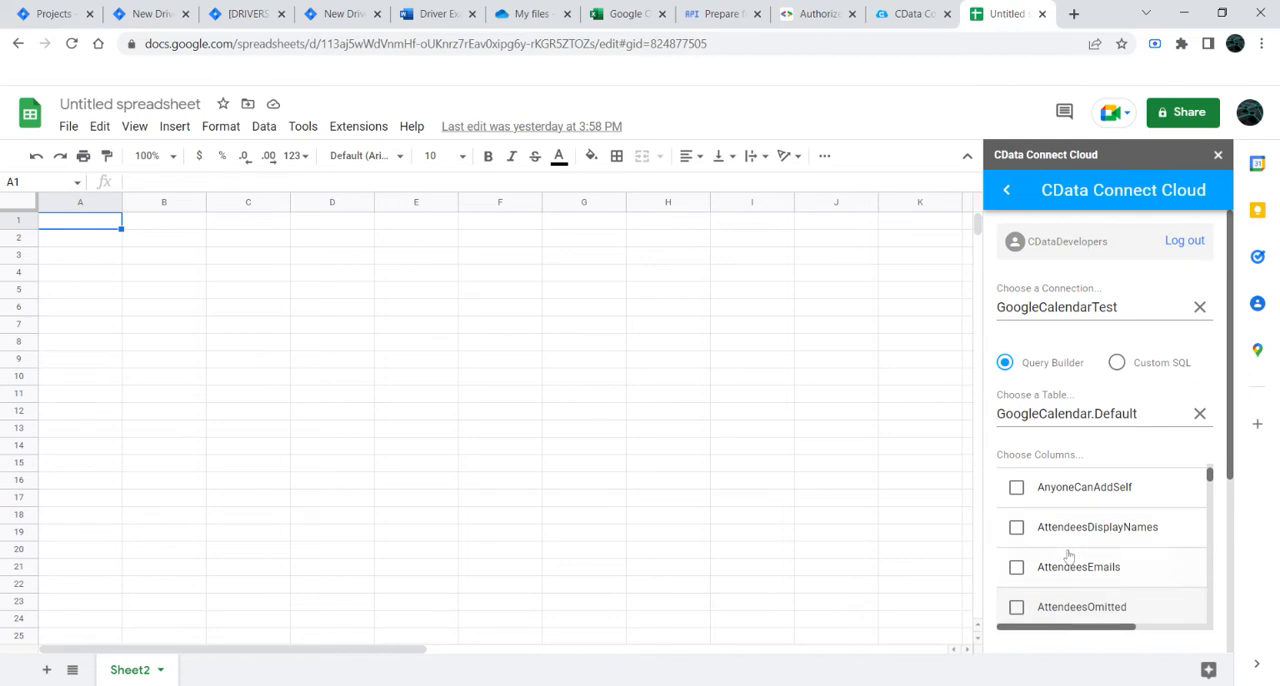
{"action": "left_click", "coordinate": [1016, 568]}
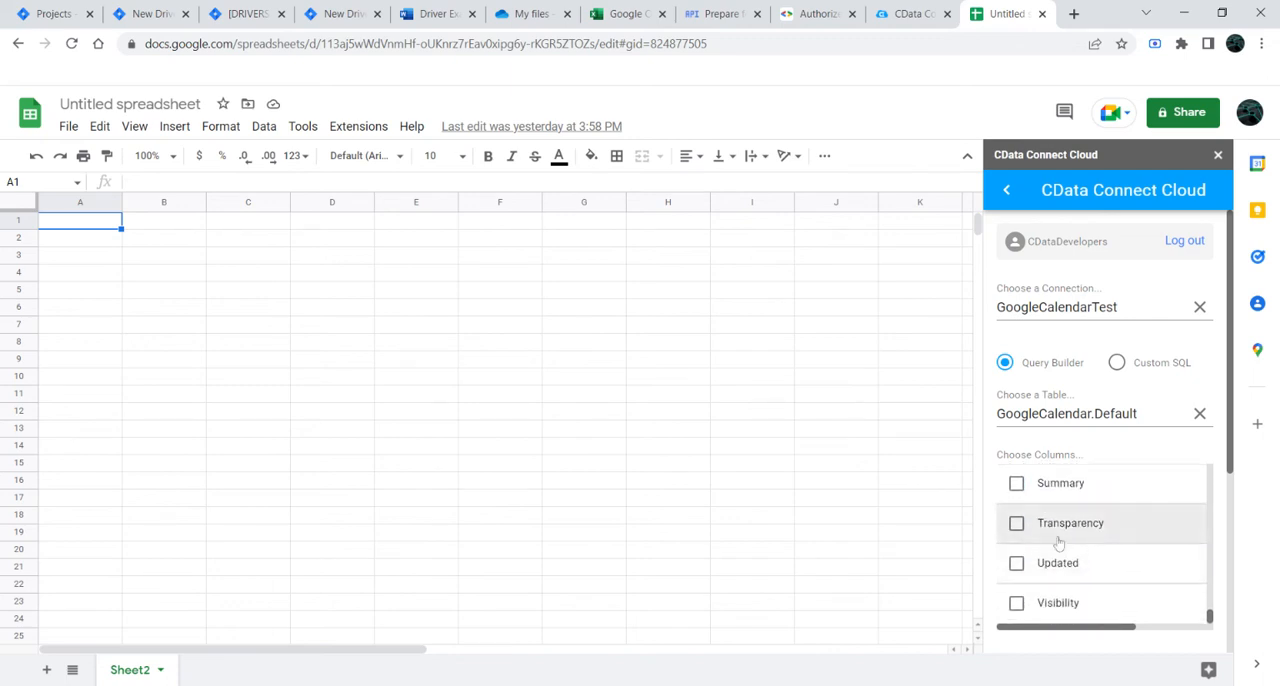
{"action": "left_click", "coordinate": [1017, 485]}
{"action": "scroll", "coordinate": [1110, 580], "scroll_direction": "up", "scroll_amount": 5}
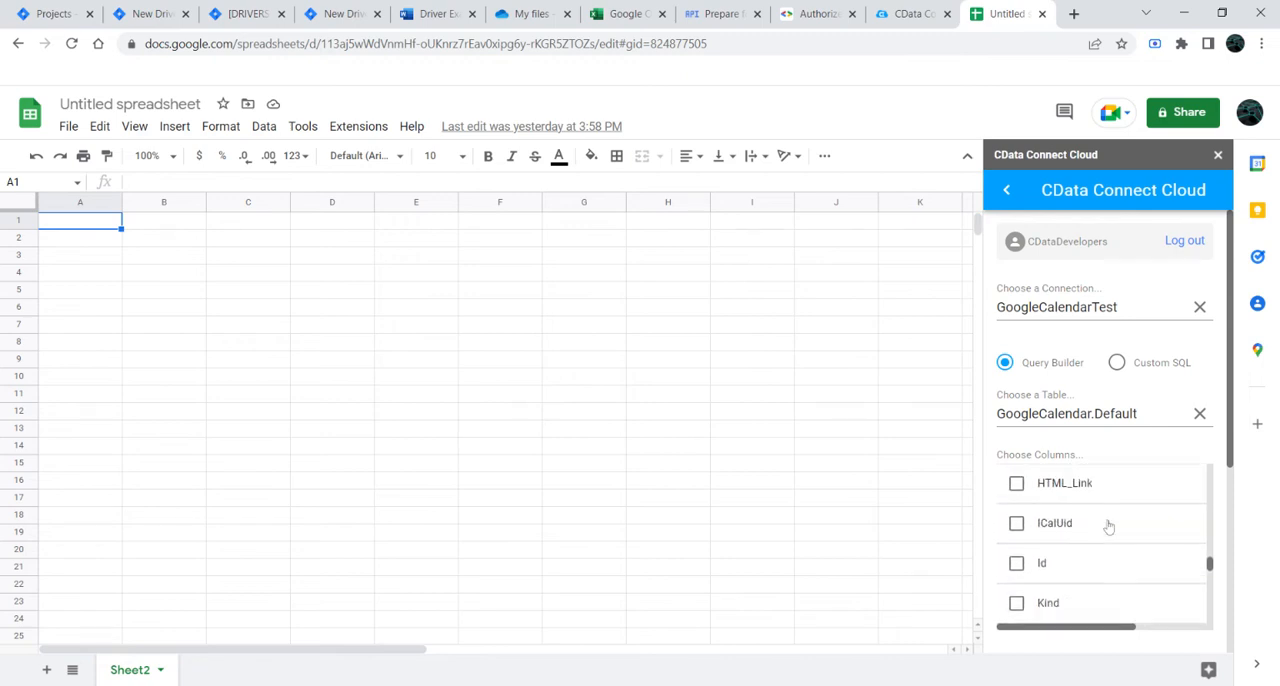
{"action": "scroll", "coordinate": [1148, 600], "scroll_direction": "up", "scroll_amount": 10}
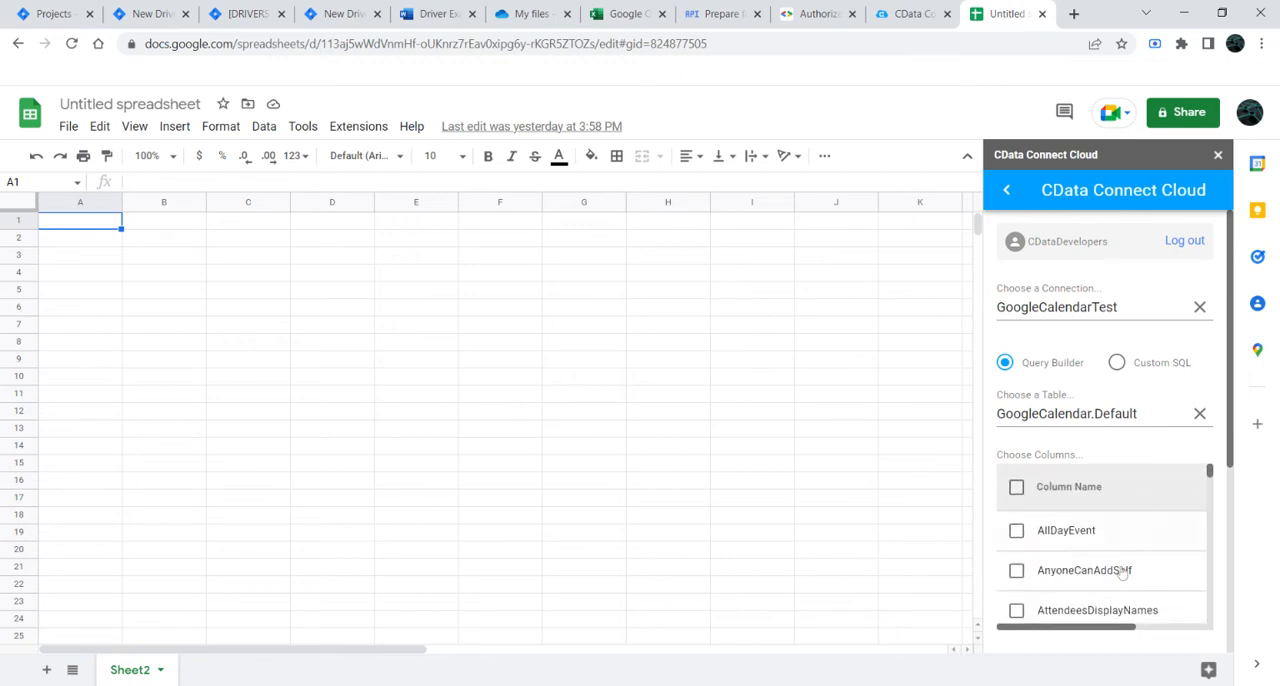
Step: Add a sort on the EndDateTime column to the import query
{"action": "scroll", "coordinate": [1122, 571], "scroll_direction": "down", "scroll_amount": 6}
{"action": "scroll", "coordinate": [1222, 572], "scroll_direction": "down", "scroll_amount": 5}
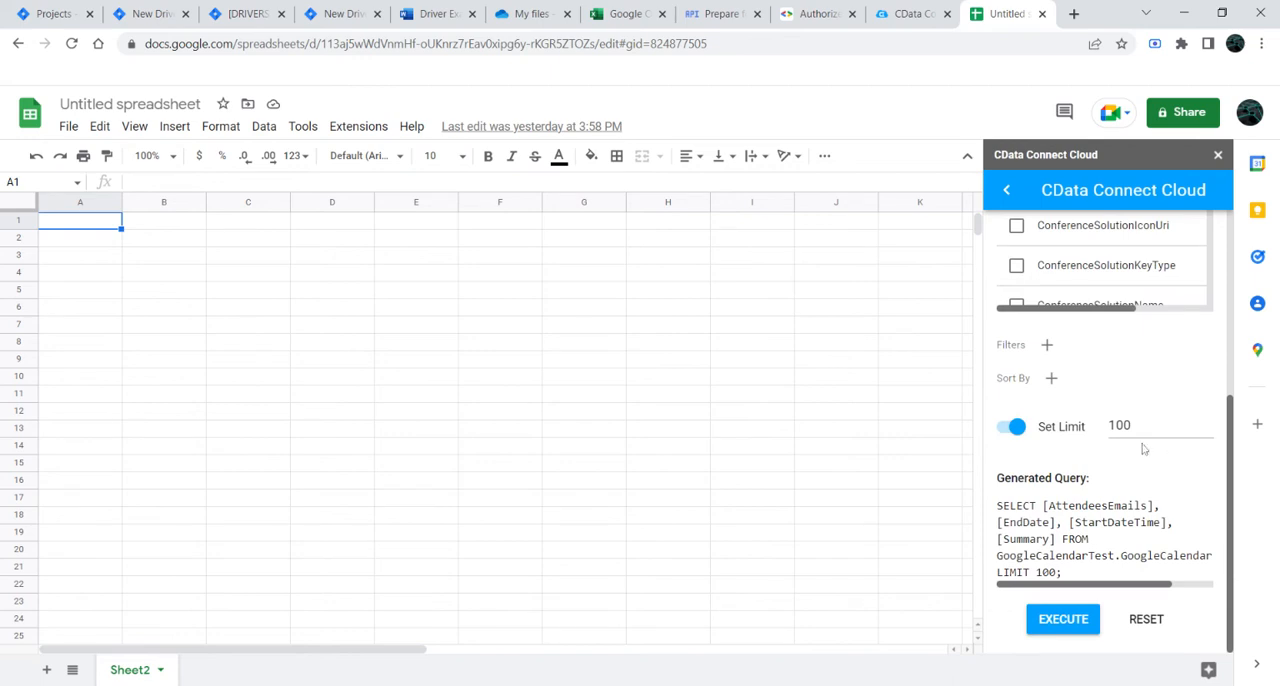
{"action": "left_click", "coordinate": [1051, 378]}
{"action": "left_click", "coordinate": [1054, 432]}
{"action": "scroll", "coordinate": [1073, 525], "scroll_direction": "down", "scroll_amount": 1}
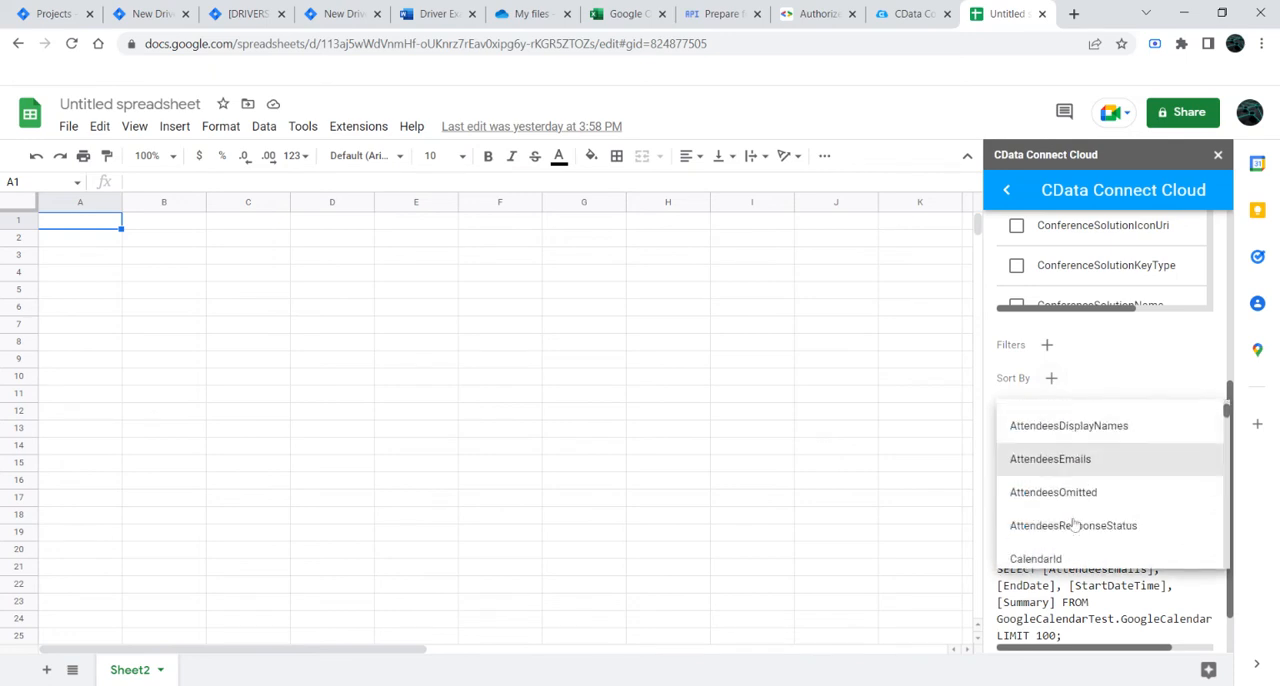
{"action": "scroll", "coordinate": [1073, 525], "scroll_direction": "down", "scroll_amount": 5}
{"action": "scroll", "coordinate": [1090, 525], "scroll_direction": "up", "scroll_amount": 2}
{"action": "scroll", "coordinate": [1086, 517], "scroll_direction": "down", "scroll_amount": 2}
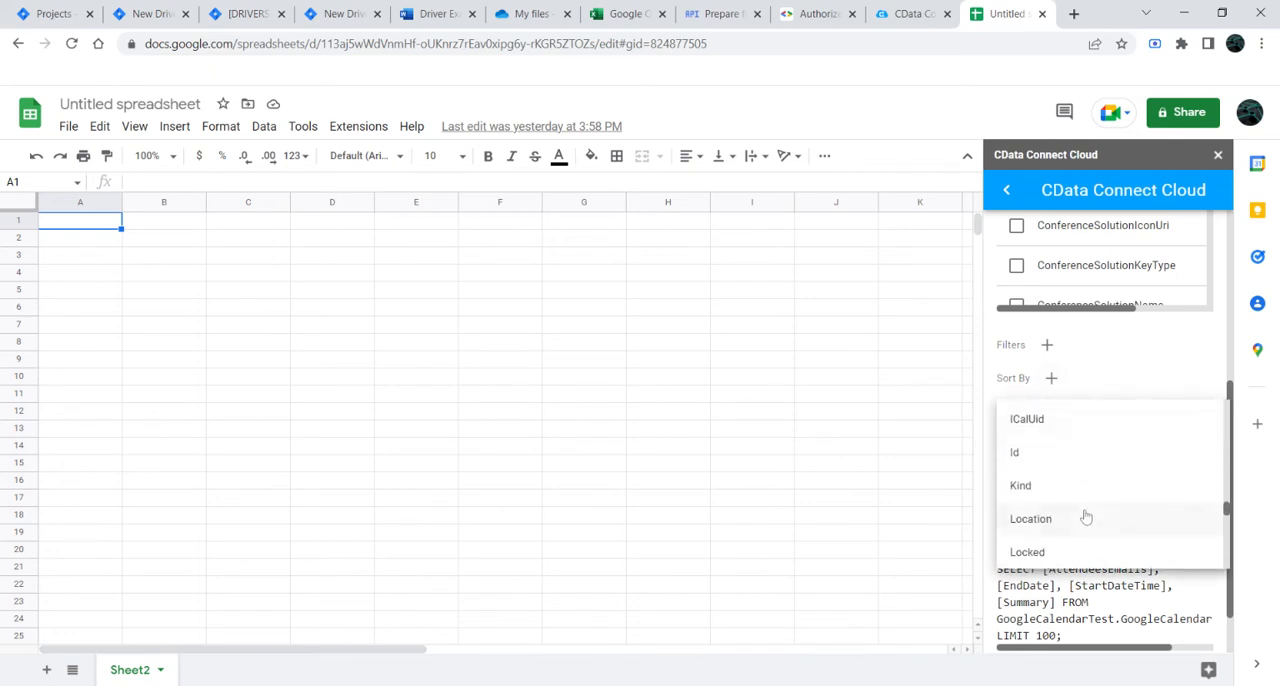
{"action": "scroll", "coordinate": [1086, 517], "scroll_direction": "down", "scroll_amount": 3}
{"action": "scroll", "coordinate": [1066, 506], "scroll_direction": "up", "scroll_amount": 8}
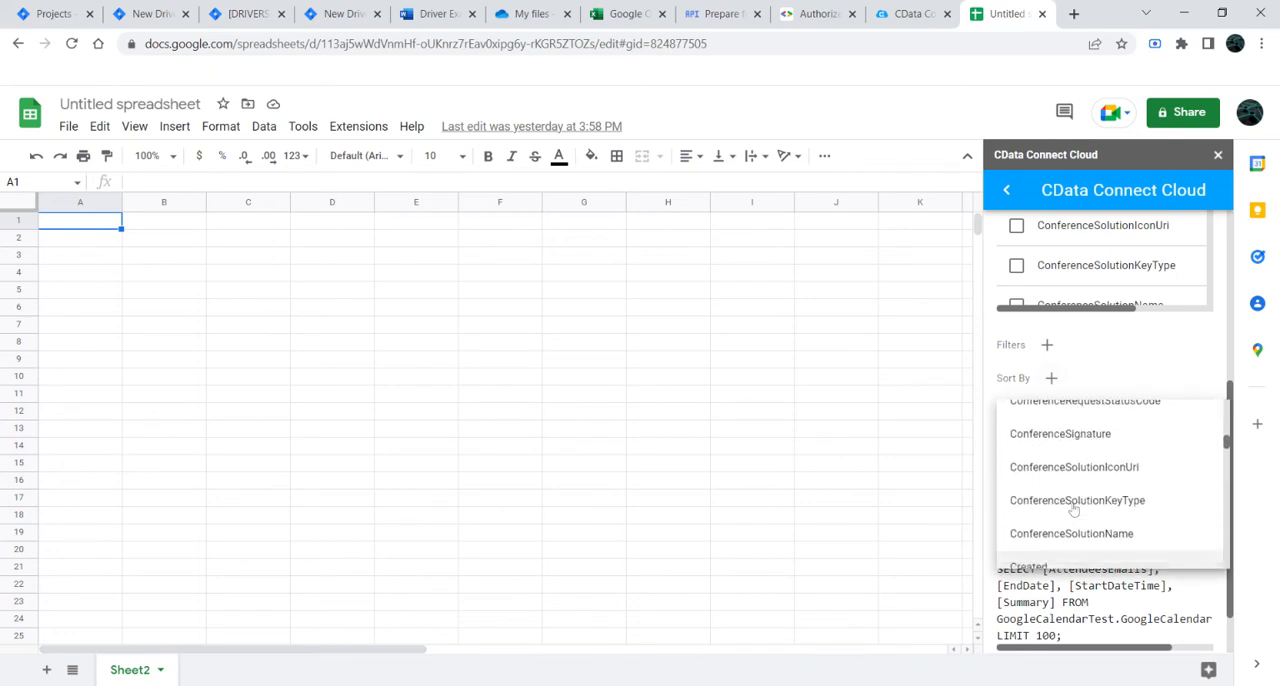
{"action": "scroll", "coordinate": [1072, 508], "scroll_direction": "down", "scroll_amount": 5}
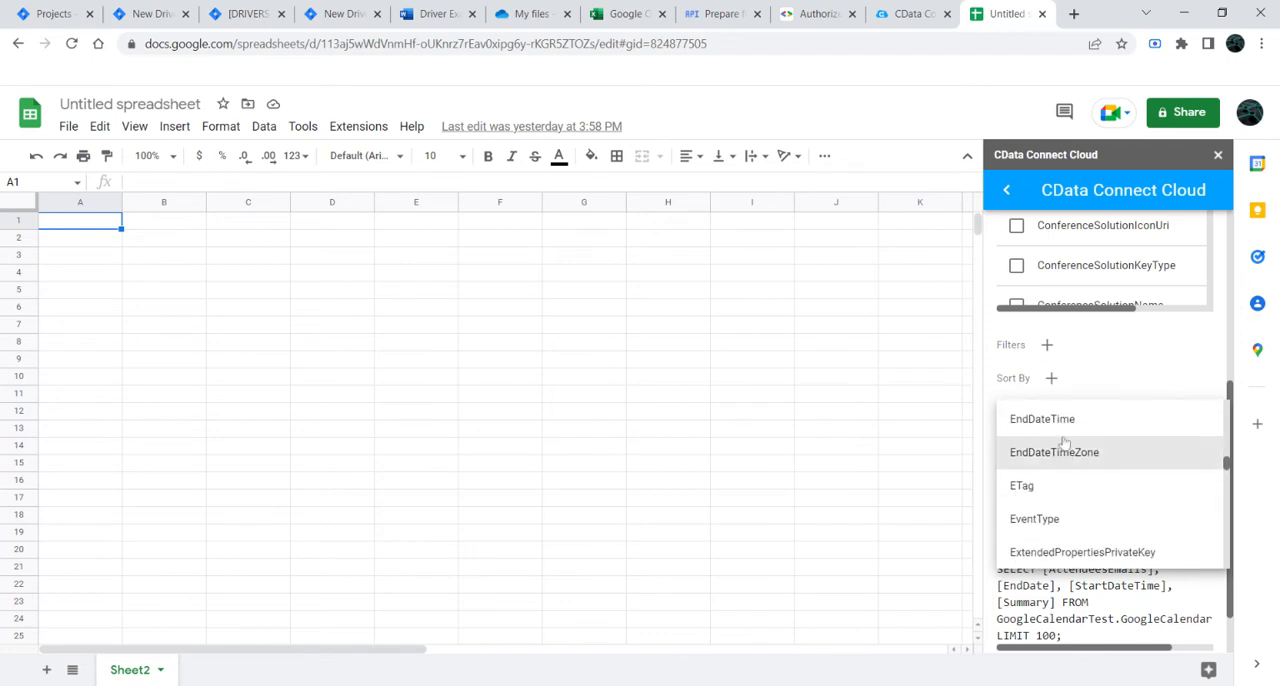
{"action": "left_click", "coordinate": [1100, 421]}
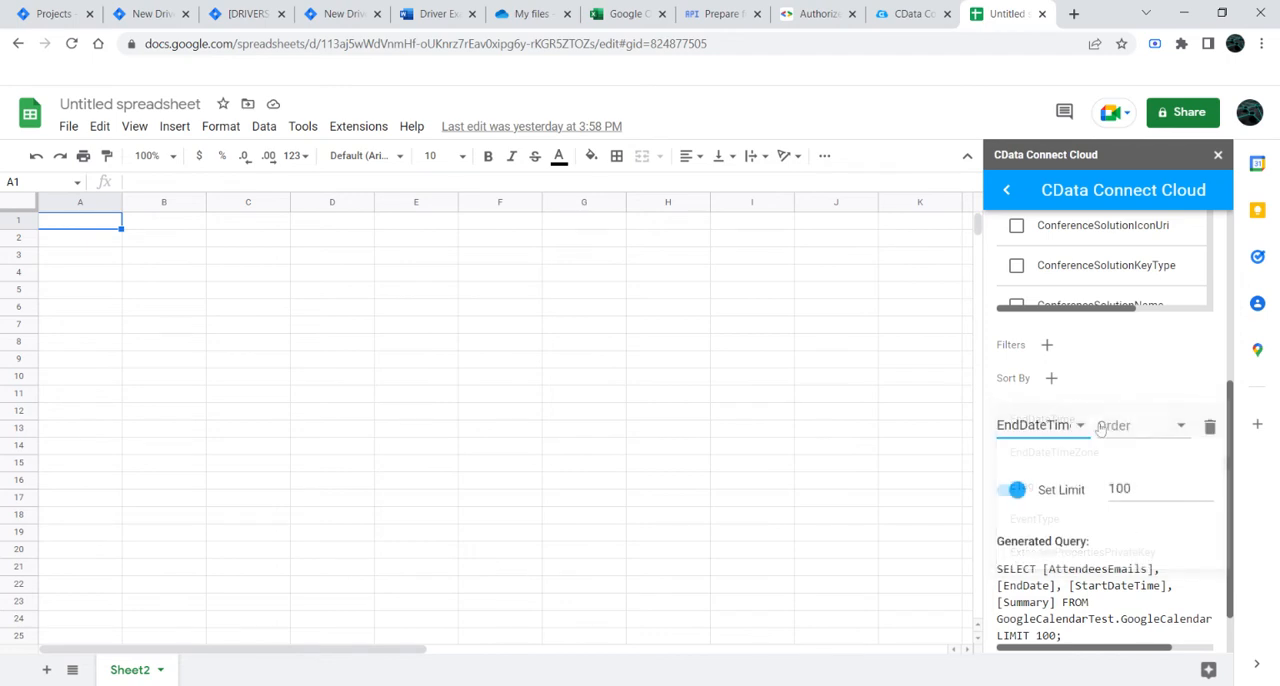
Step: Set the EndDateTime sort order to descending and run the query, outputting the results to the current sheet
{"action": "left_click", "coordinate": [1145, 426]}
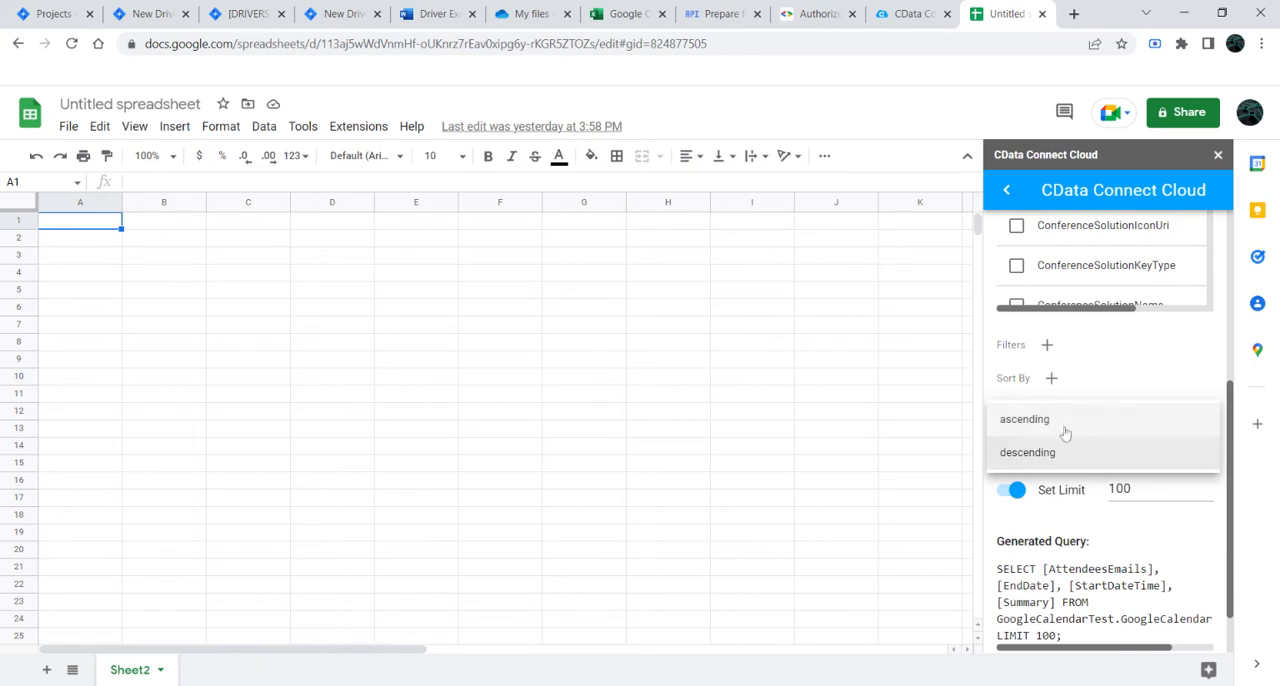
{"action": "left_click", "coordinate": [1065, 431]}
{"action": "left_click", "coordinate": [1160, 425]}
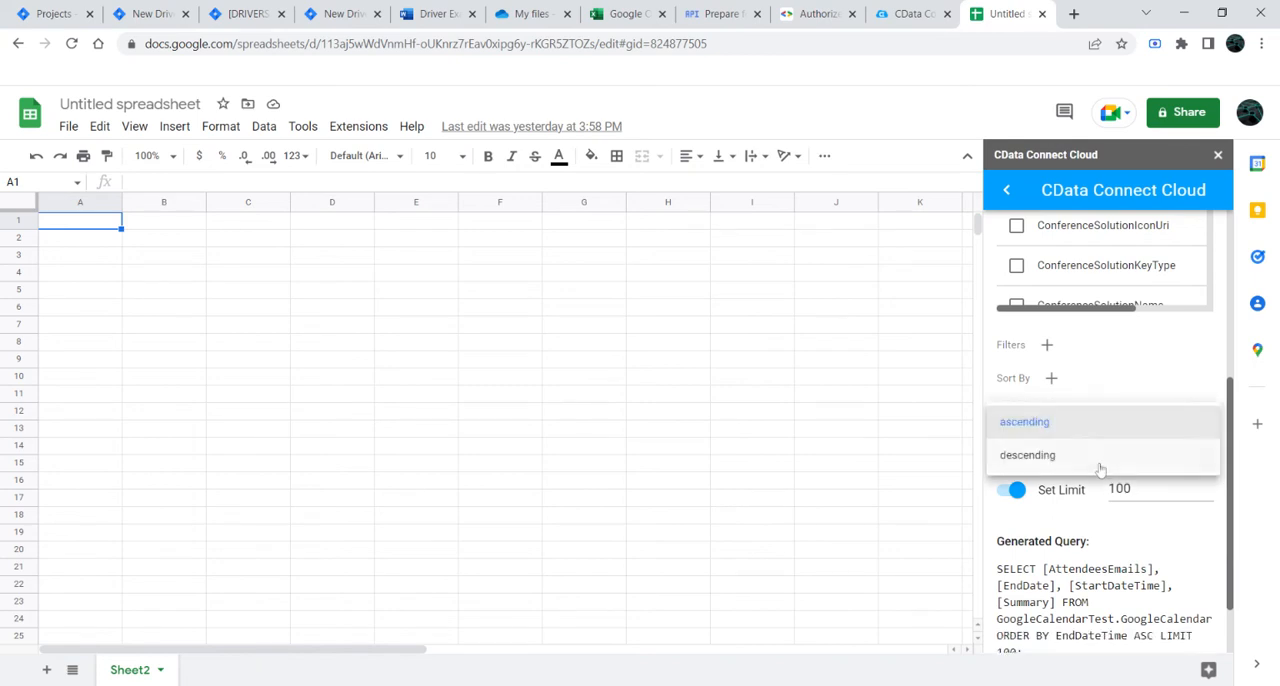
{"action": "left_click", "coordinate": [1100, 466]}
{"action": "scroll", "coordinate": [1100, 460], "scroll_direction": "down", "scroll_amount": 2}
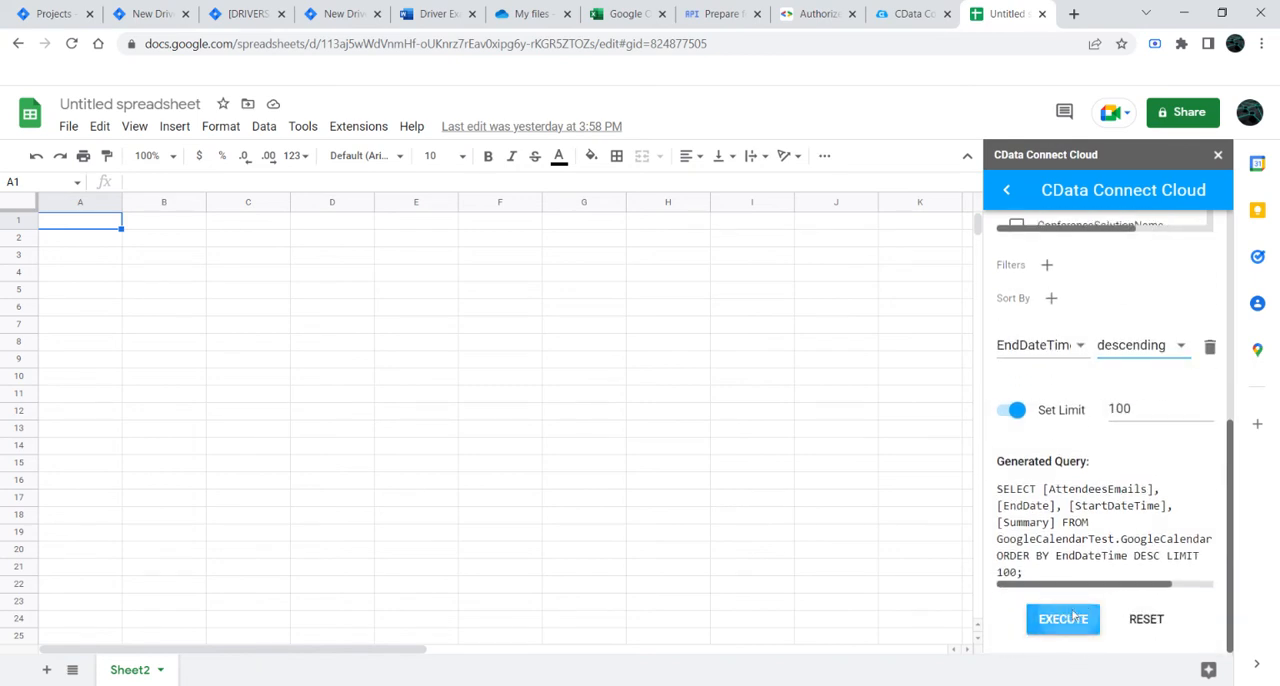
{"action": "left_click", "coordinate": [1073, 618]}
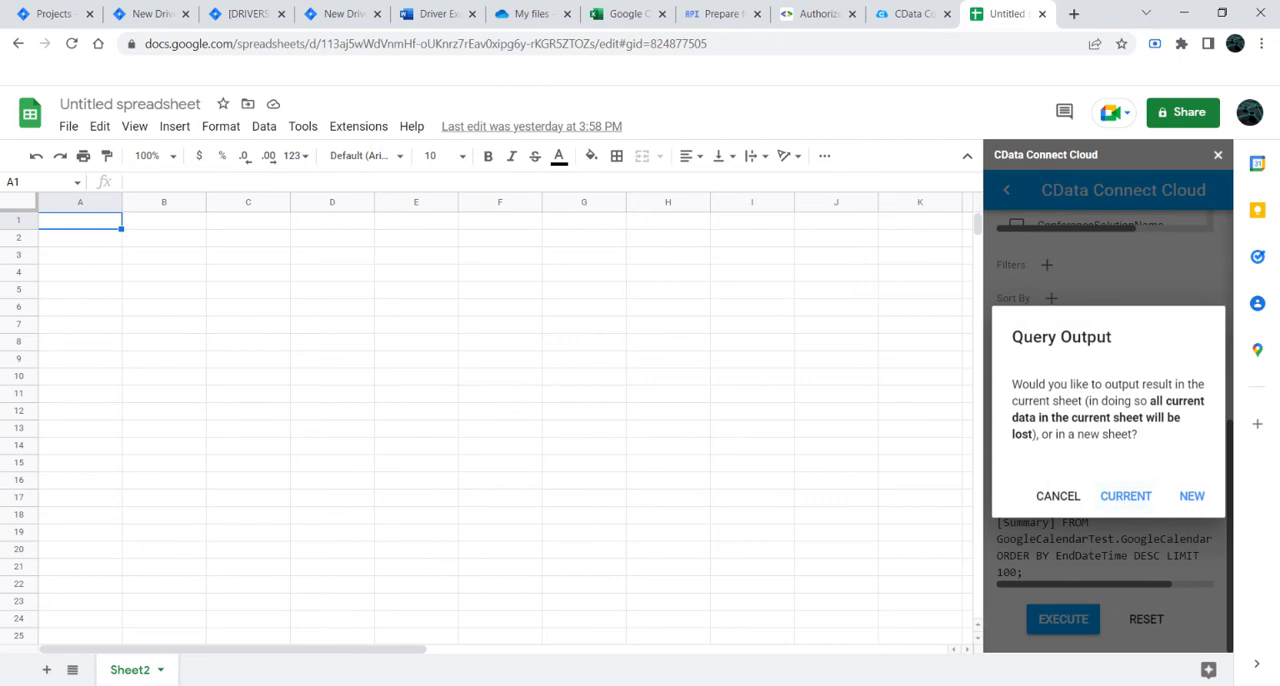
{"action": "left_click", "coordinate": [1127, 500]}
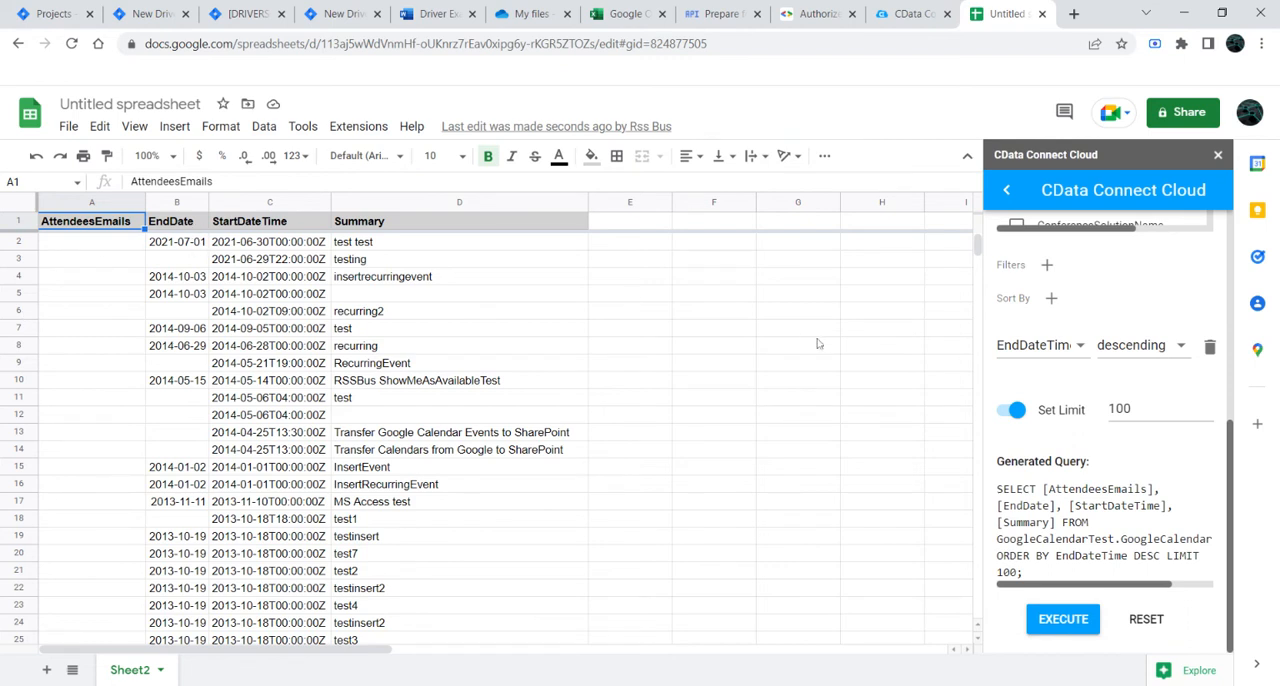
Step: Examine the EndDate column of the imported calendar rows for missing values
{"action": "left_click", "coordinate": [175, 225]}
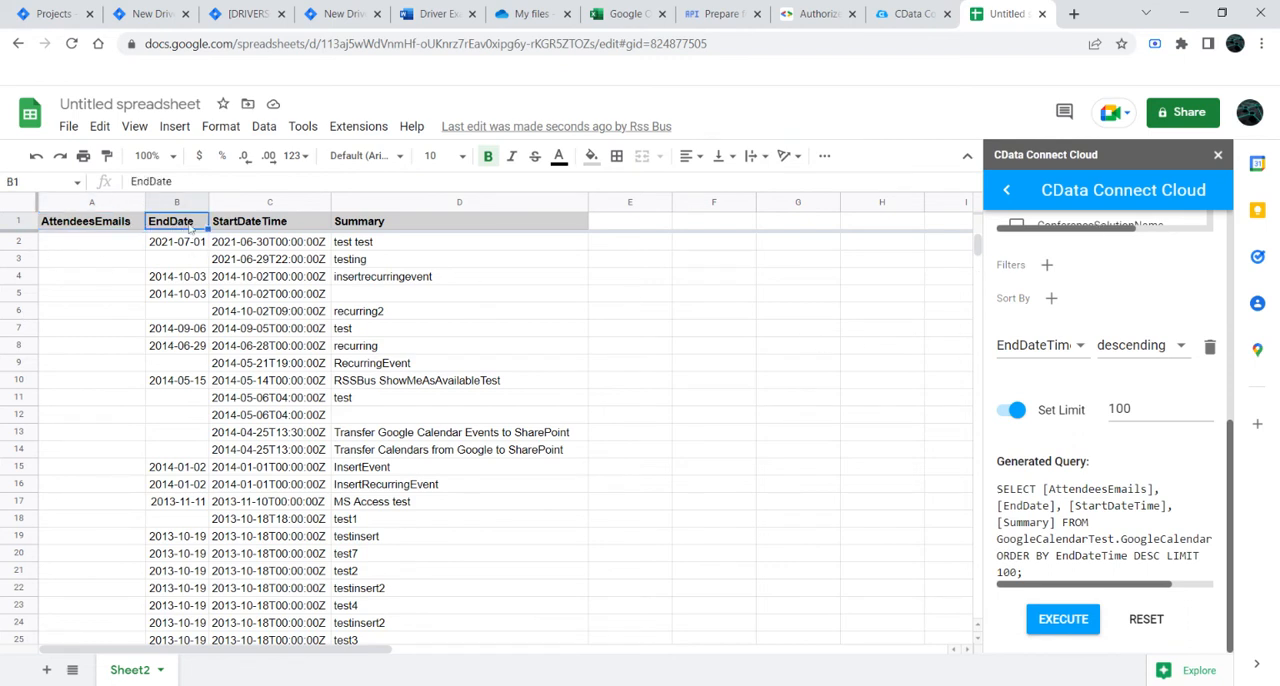
{"action": "left_click", "coordinate": [245, 254]}
{"action": "left_click", "coordinate": [194, 250]}
{"action": "scroll", "coordinate": [237, 322], "scroll_direction": "down", "scroll_amount": 4}
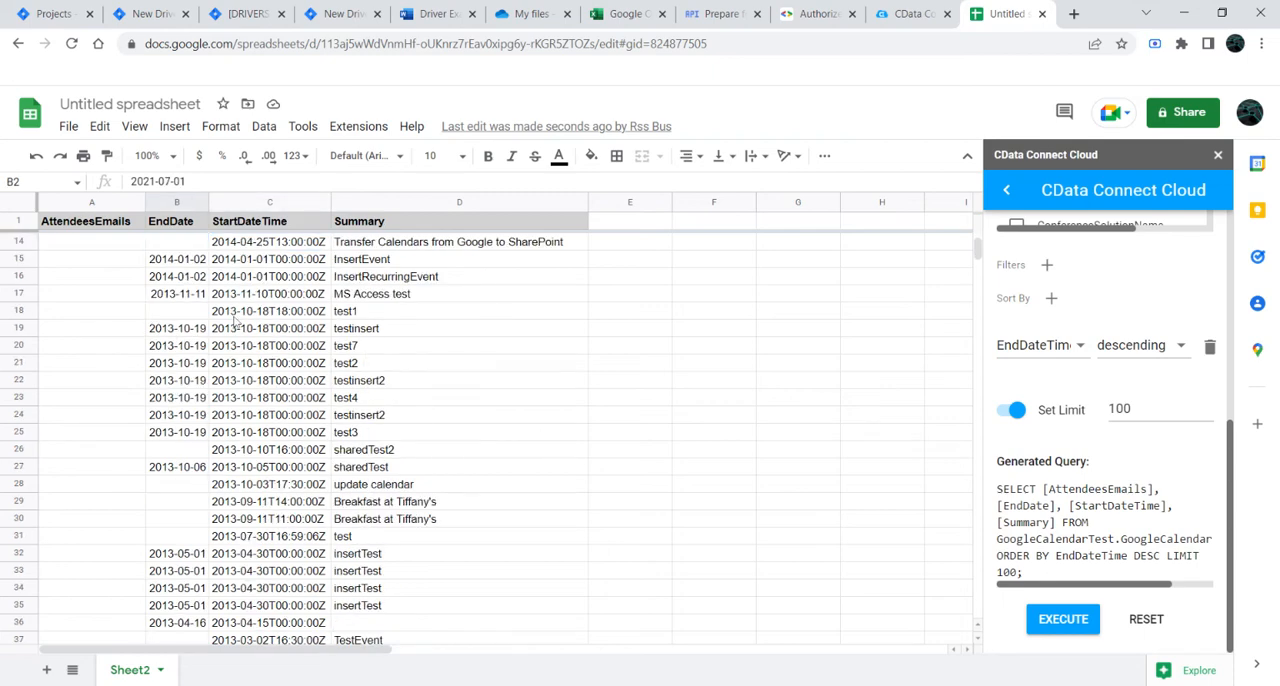
{"action": "scroll", "coordinate": [237, 322], "scroll_direction": "up", "scroll_amount": 4}
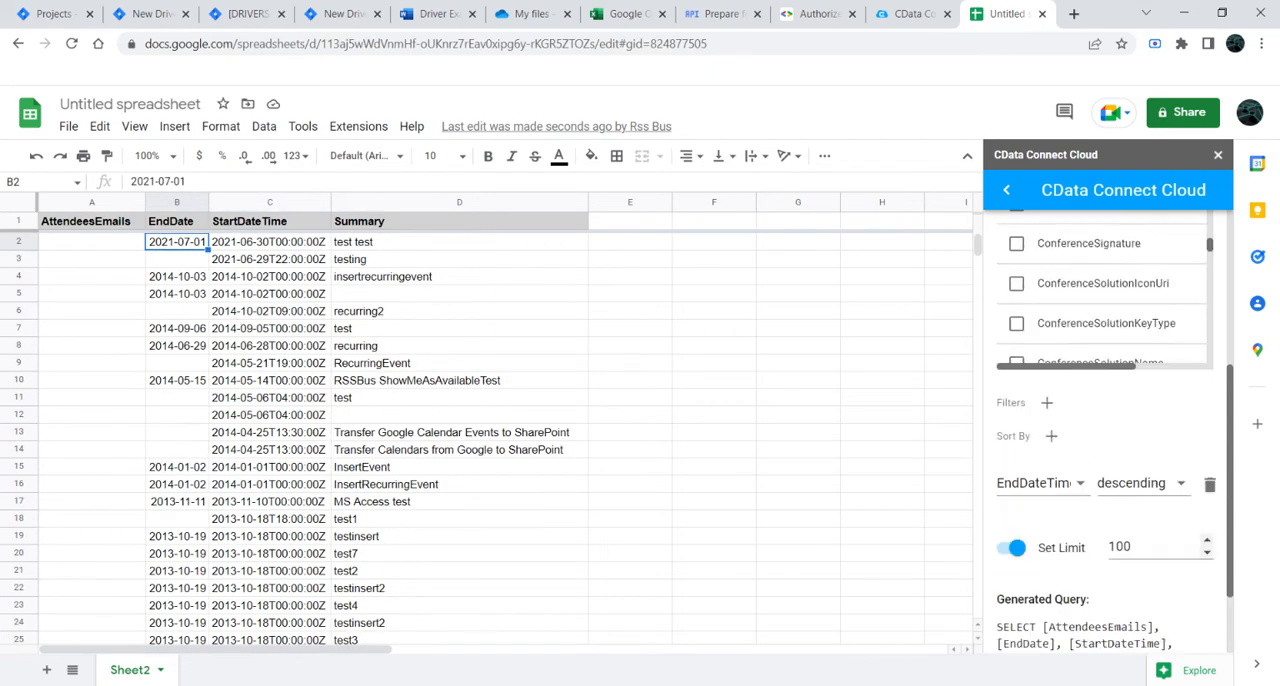
Step: Replace EndDate with EndDateTime in the query's columns and rerun the query, outputting to the current sheet
{"action": "scroll", "coordinate": [1207, 408], "scroll_direction": "up", "scroll_amount": 5}
{"action": "scroll", "coordinate": [1037, 408], "scroll_direction": "down", "scroll_amount": 3}
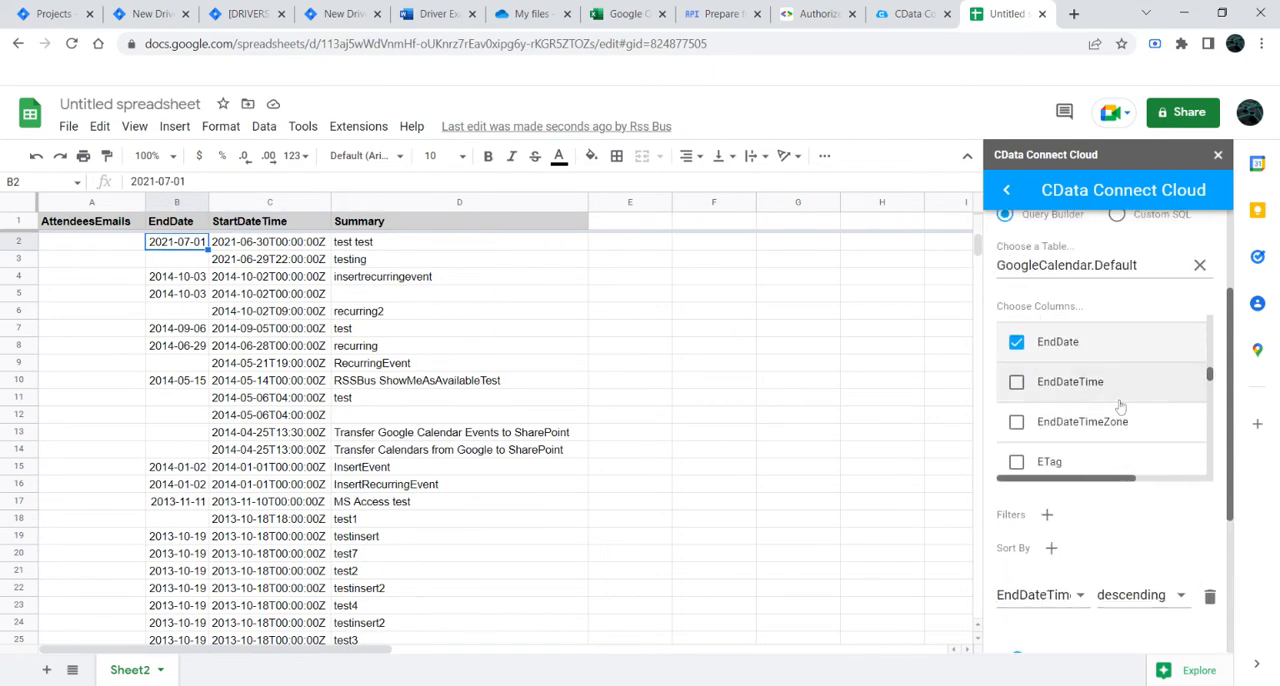
{"action": "left_click", "coordinate": [1016, 381]}
{"action": "scroll", "coordinate": [1034, 449], "scroll_direction": "down", "scroll_amount": 3}
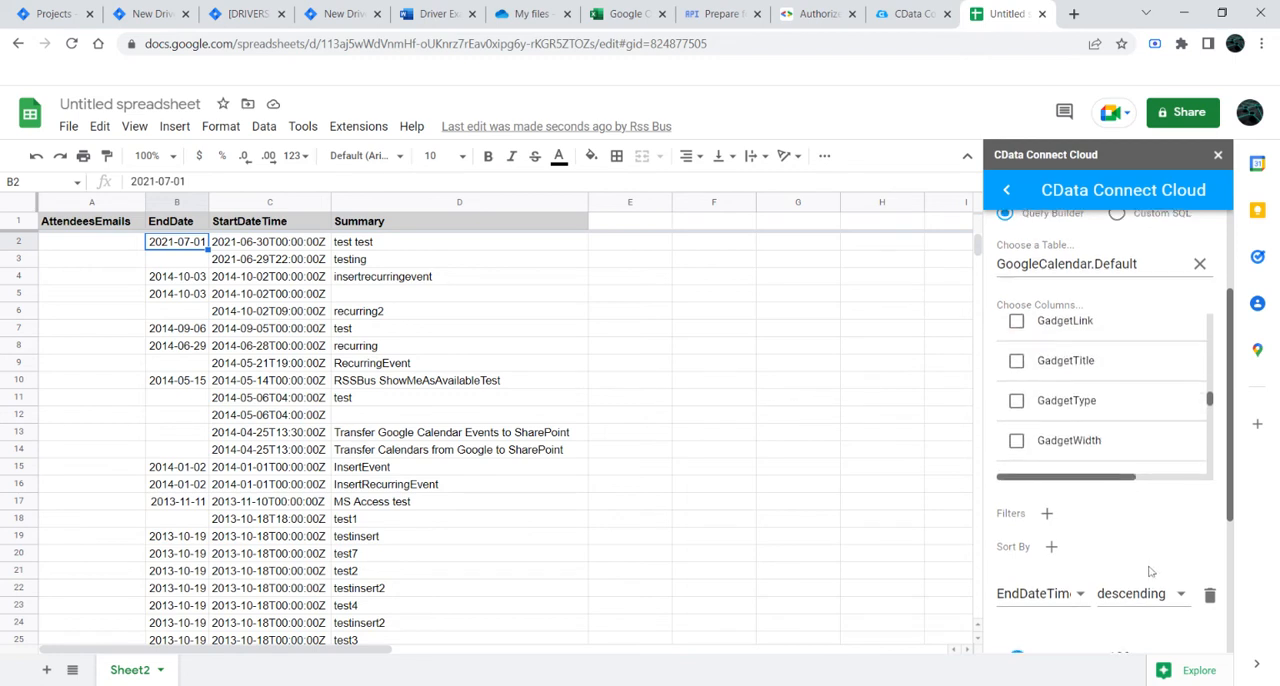
{"action": "scroll", "coordinate": [1137, 568], "scroll_direction": "down", "scroll_amount": 5}
{"action": "left_click", "coordinate": [1065, 619]}
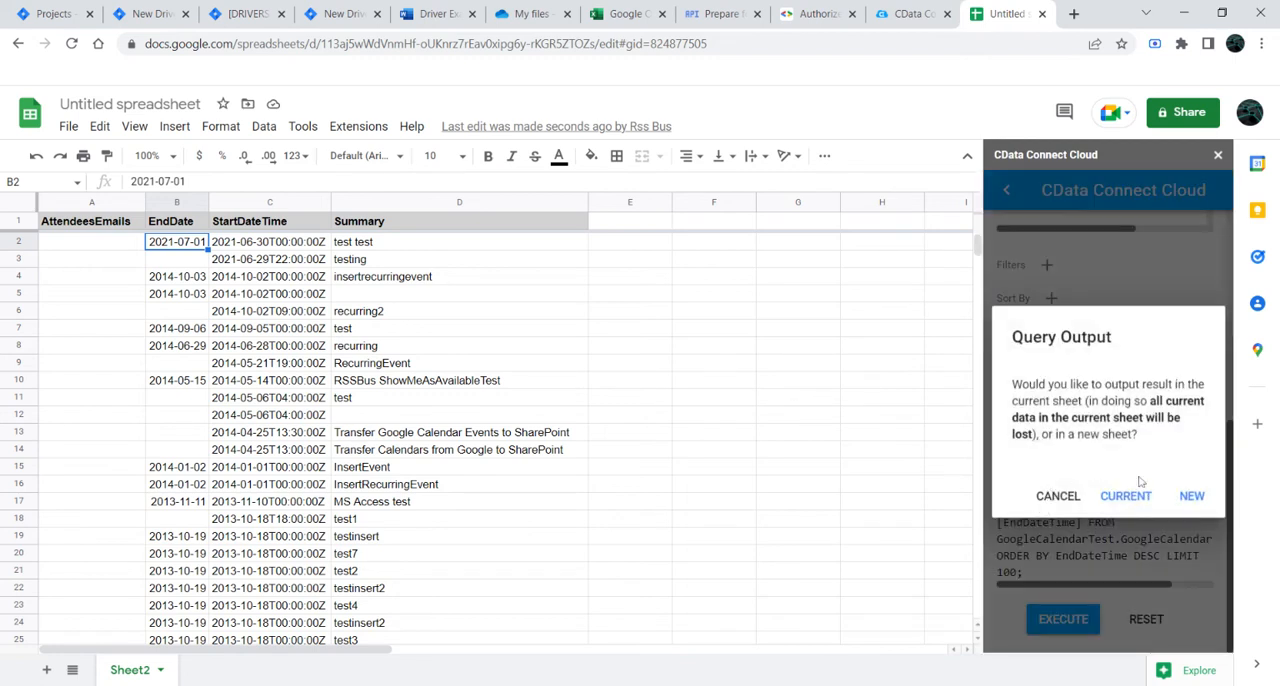
{"action": "left_click", "coordinate": [1150, 504]}
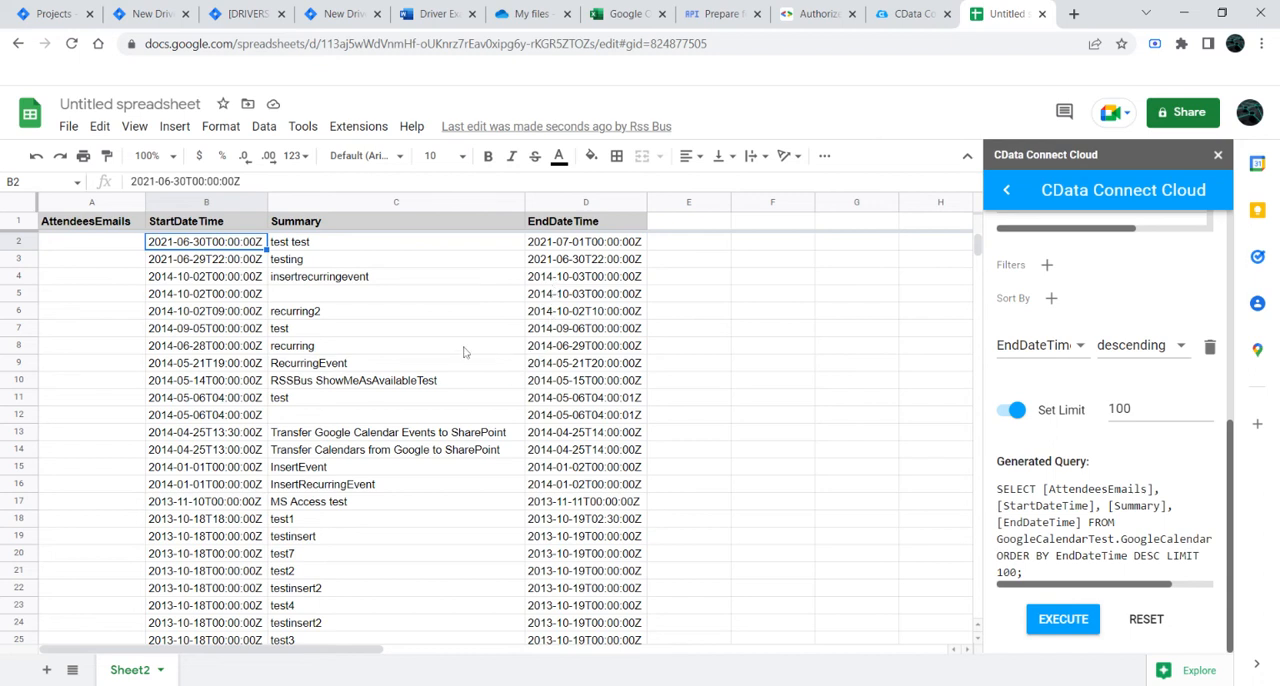
Step: Check the StartDateTime, EndDateTime and Summary values in the first imported rows
{"action": "left_click", "coordinate": [204, 262]}
{"action": "left_click", "coordinate": [571, 248]}
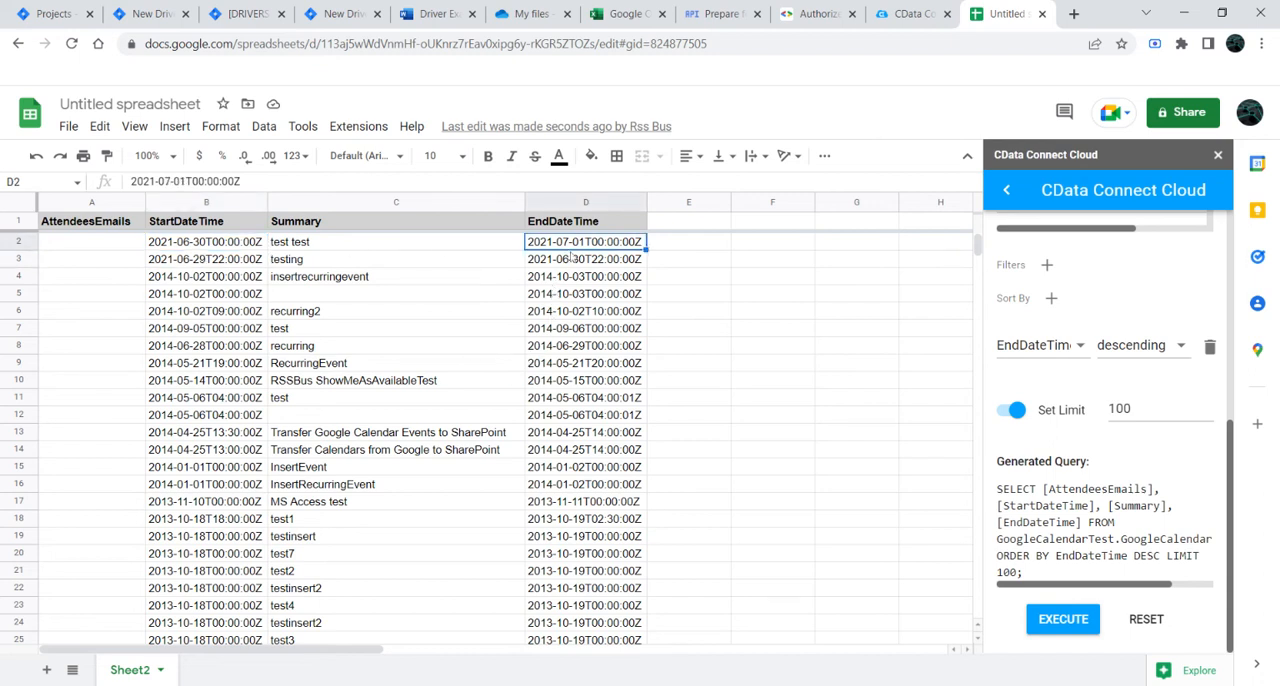
{"action": "left_click", "coordinate": [357, 248]}
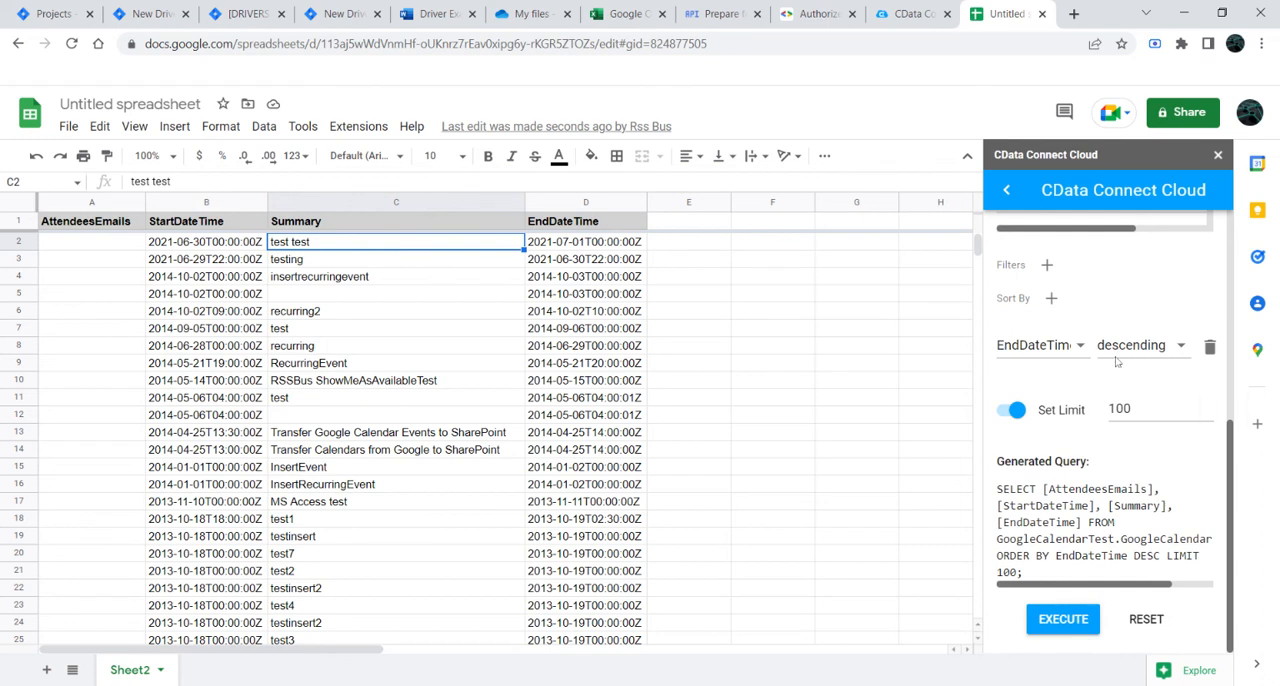
Step: Remove and re-add the Summary column so it follows EndDateTime, and rerun the query into the current sheet
{"action": "scroll", "coordinate": [1100, 400], "scroll_direction": "up", "scroll_amount": 5}
{"action": "scroll", "coordinate": [1101, 425], "scroll_direction": "down", "scroll_amount": 5}
{"action": "scroll", "coordinate": [1100, 410], "scroll_direction": "down", "scroll_amount": 5}
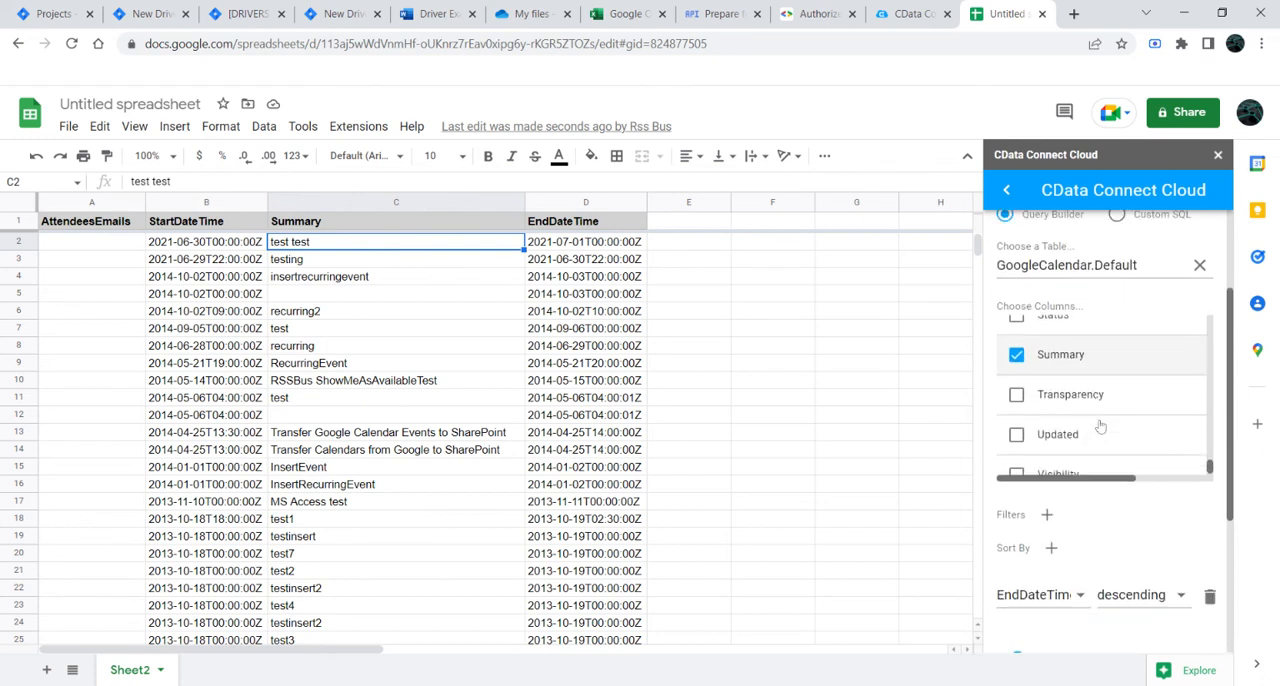
{"action": "left_click", "coordinate": [1017, 337]}
{"action": "left_click", "coordinate": [1017, 335]}
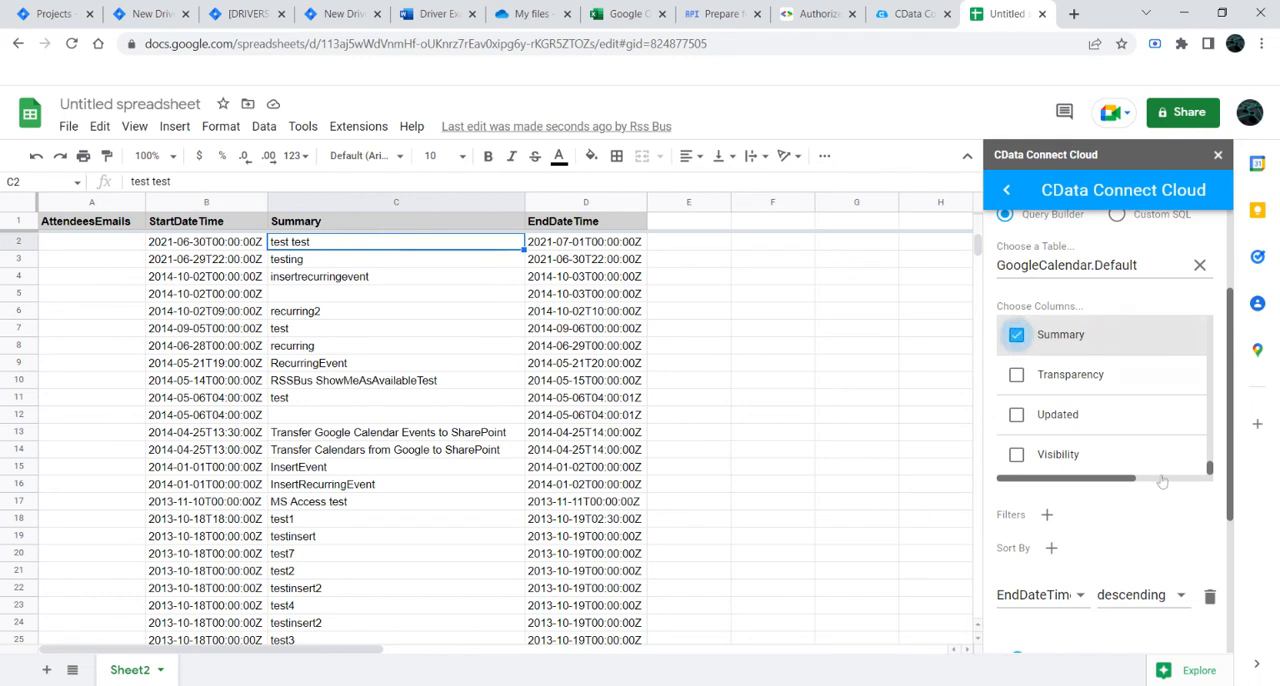
{"action": "scroll", "coordinate": [1040, 450], "scroll_direction": "down", "scroll_amount": 5}
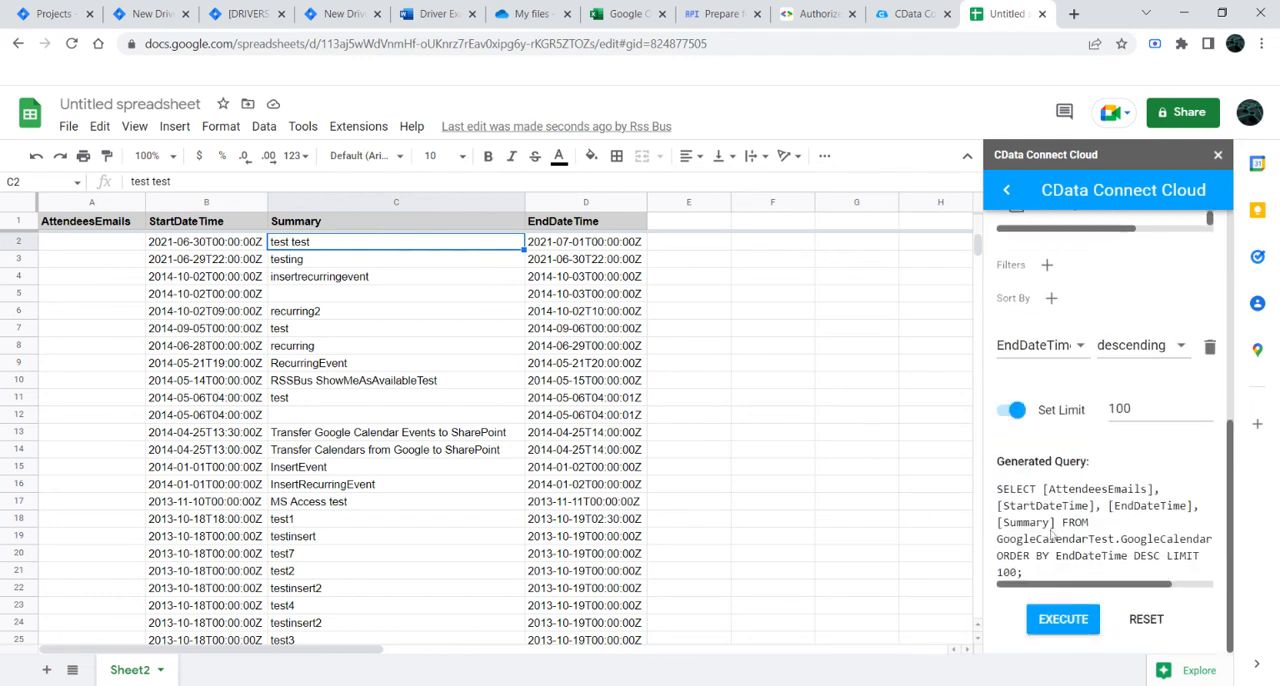
{"action": "left_click", "coordinate": [1070, 618]}
{"action": "left_click", "coordinate": [1120, 495]}
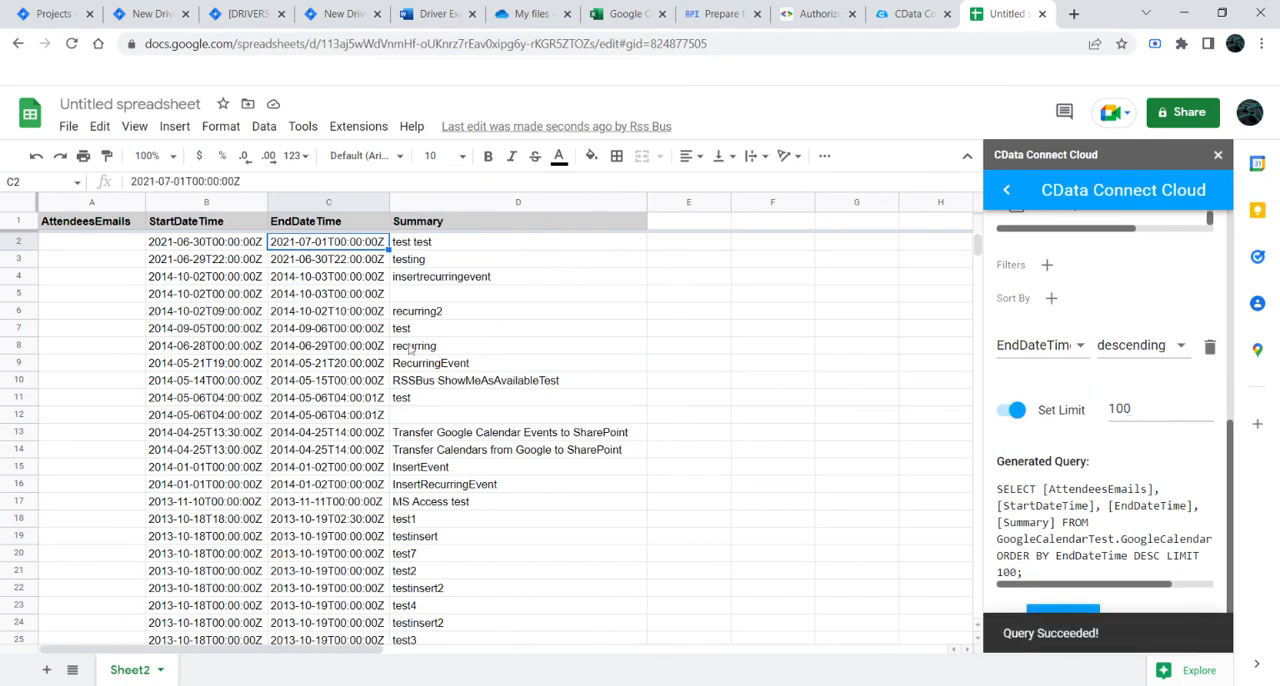
Step: Review the reordered calendar rows in the sheet and close the CData Connect Cloud add-on
{"action": "scroll", "coordinate": [392, 341], "scroll_direction": "down", "scroll_amount": 5}
{"action": "scroll", "coordinate": [392, 341], "scroll_direction": "down", "scroll_amount": 4}
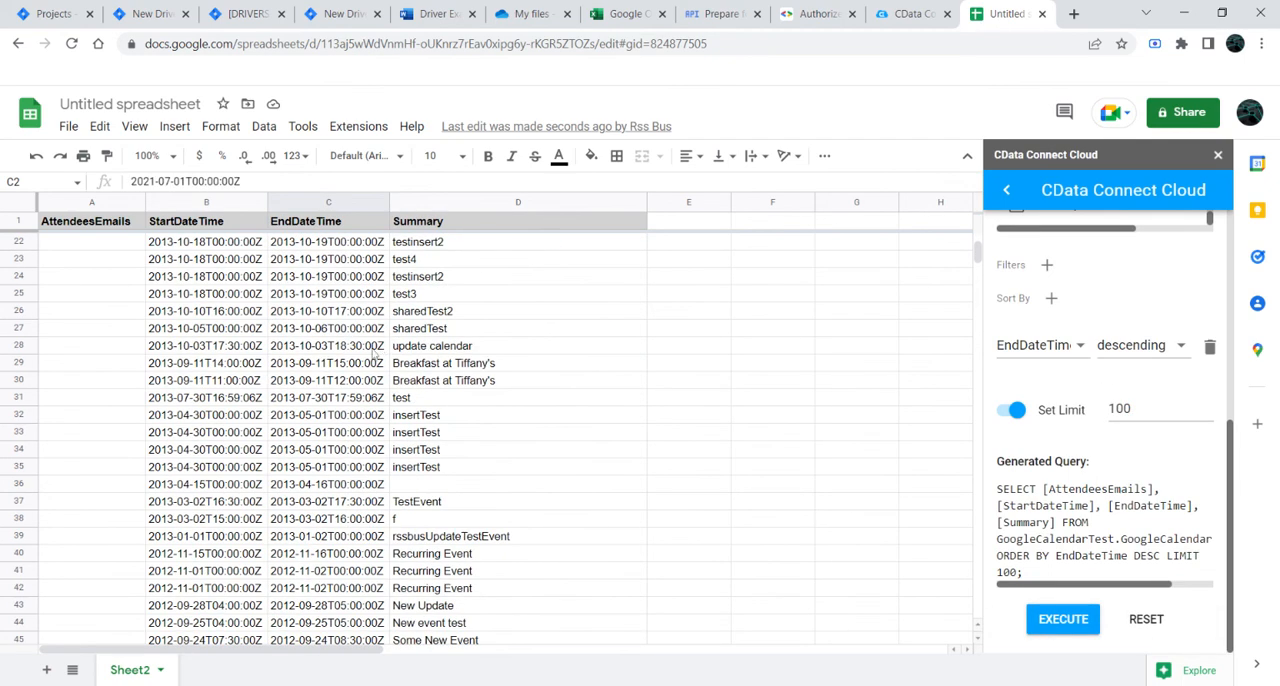
{"action": "scroll", "coordinate": [289, 328], "scroll_direction": "up", "scroll_amount": 9}
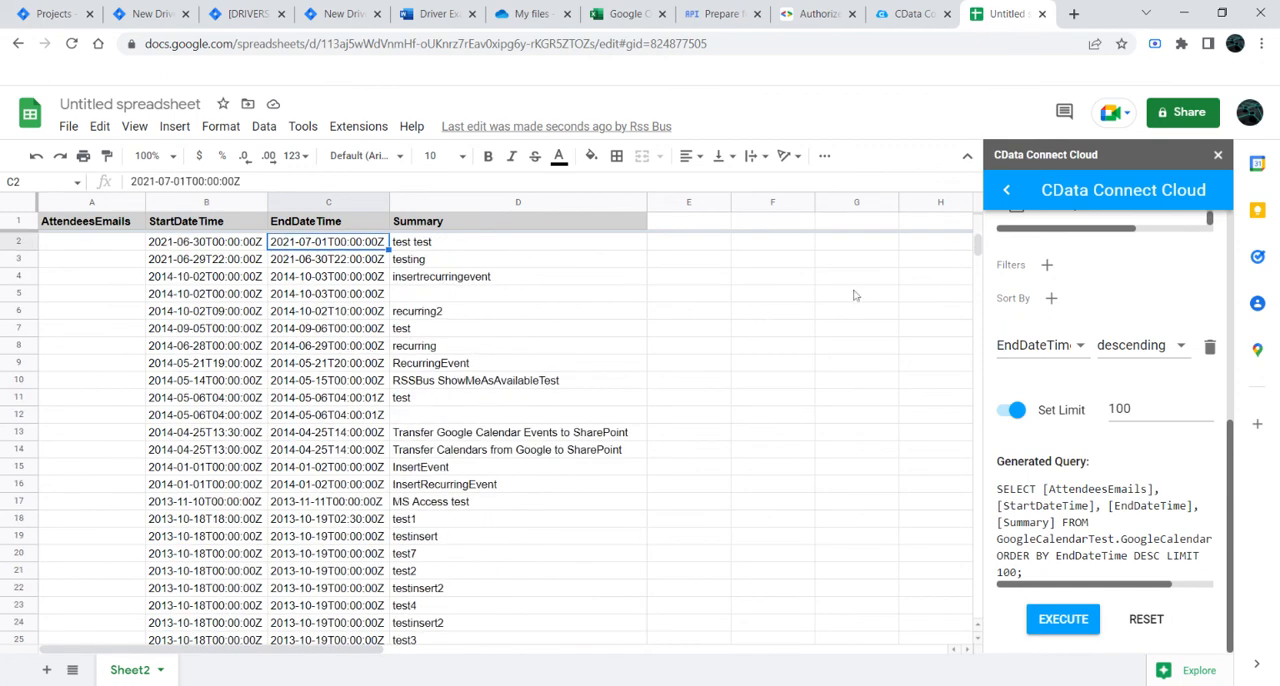
{"action": "left_click", "coordinate": [1218, 155]}
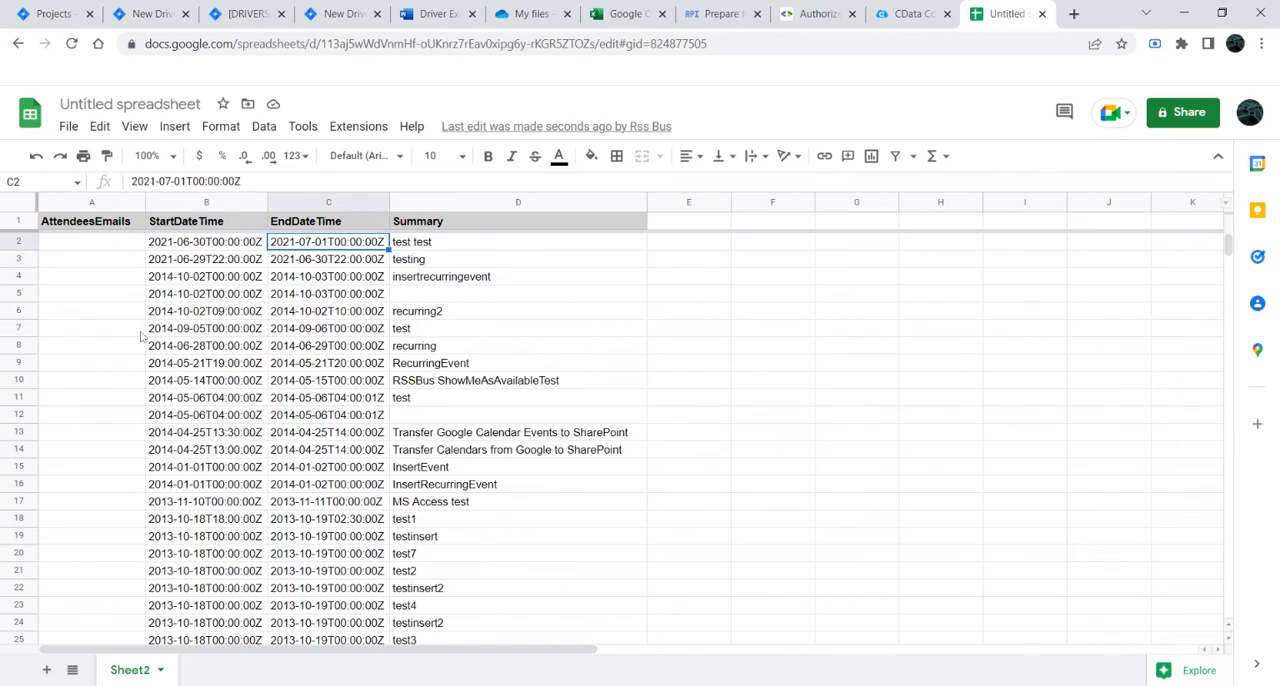
Step: Inspect the StartDateTime and EndDateTime cells of the first imported event
{"action": "left_click", "coordinate": [141, 331]}
{"action": "left_click", "coordinate": [194, 245]}
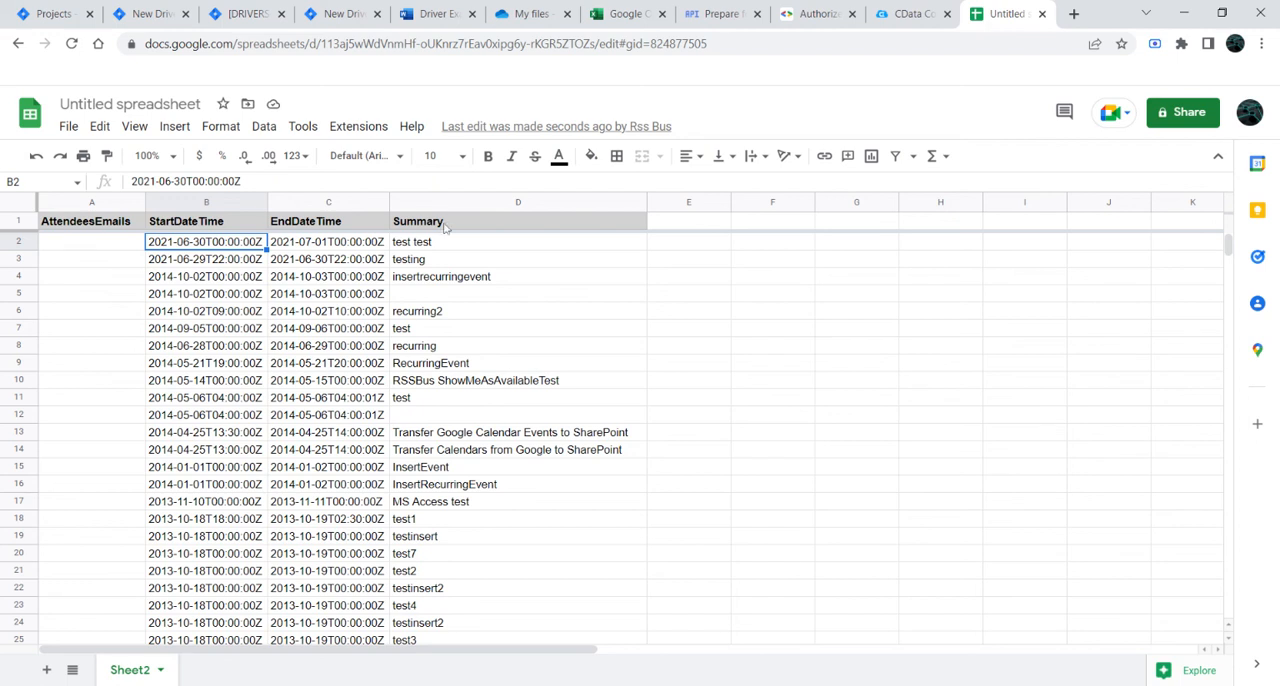
{"action": "left_click", "coordinate": [360, 243]}
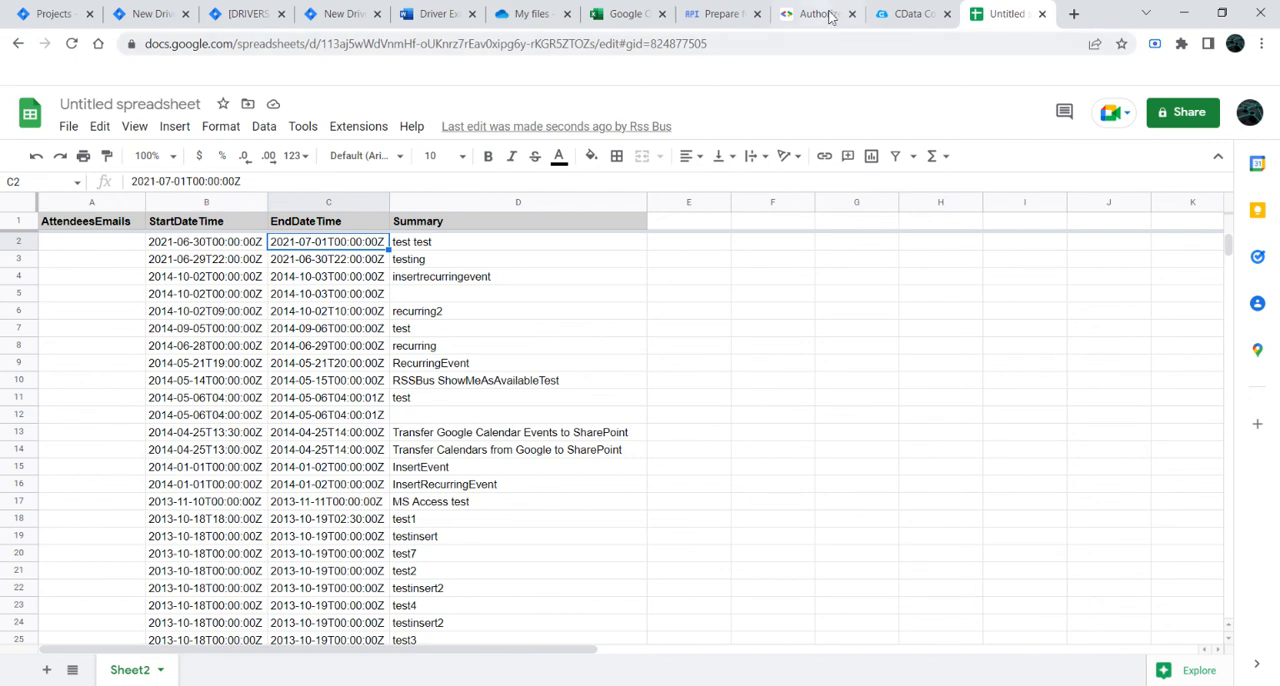
Step: View the Connections list on the CData Connect site and go back to the Google Sheets spreadsheet
{"action": "left_click", "coordinate": [900, 16]}
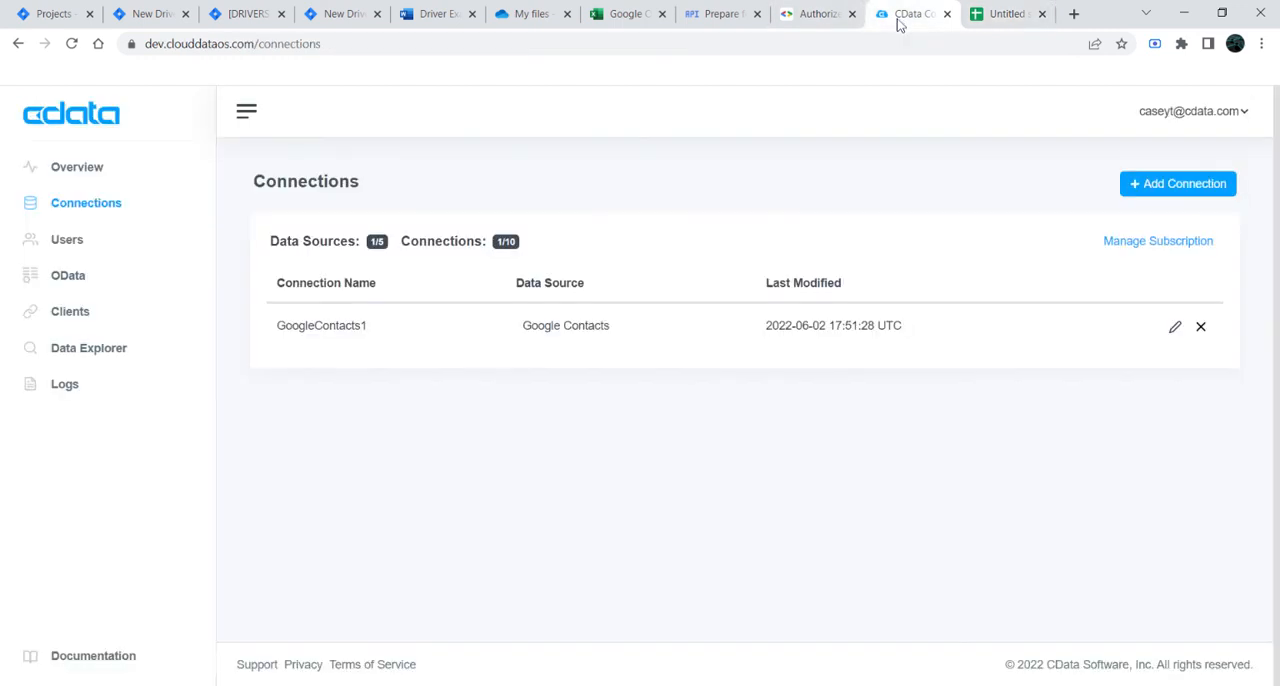
{"action": "left_click", "coordinate": [1005, 14]}
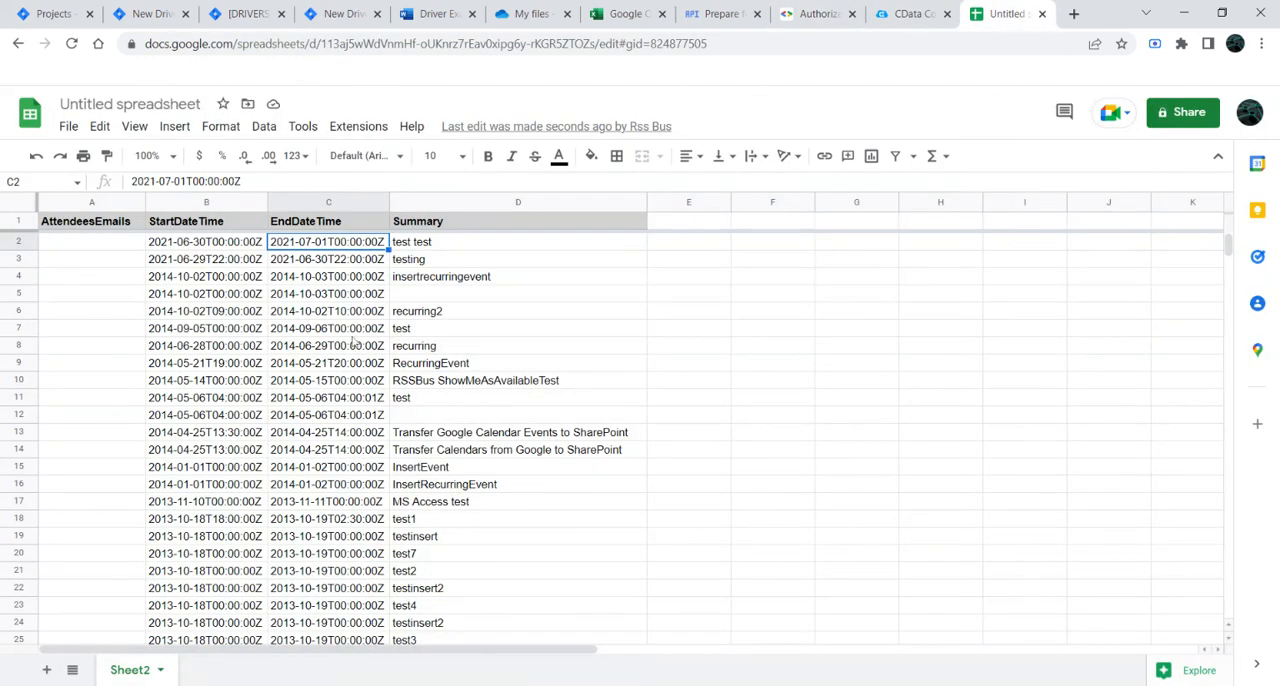